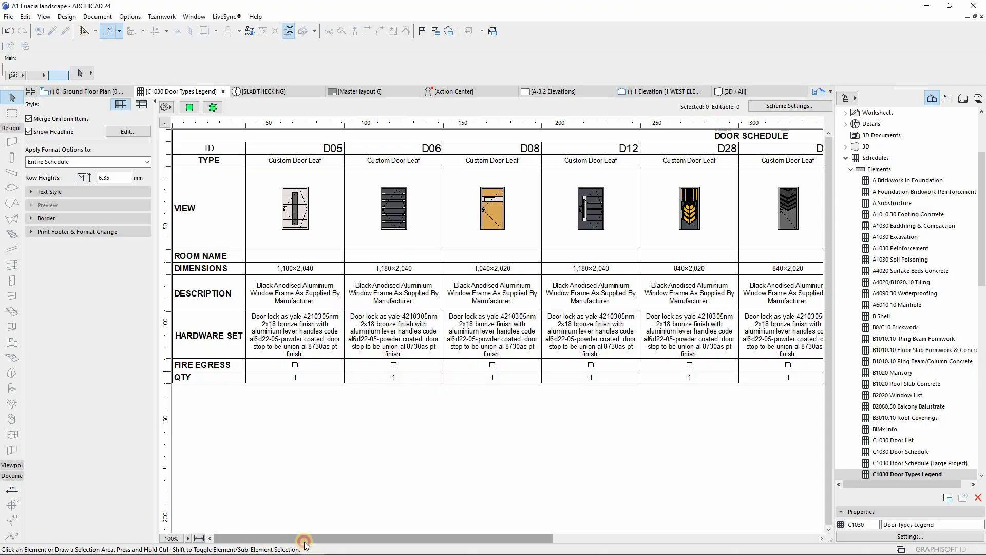
{"action": "left_click_drag", "start_coordinate": [391, 538], "coordinate": [630, 549]}
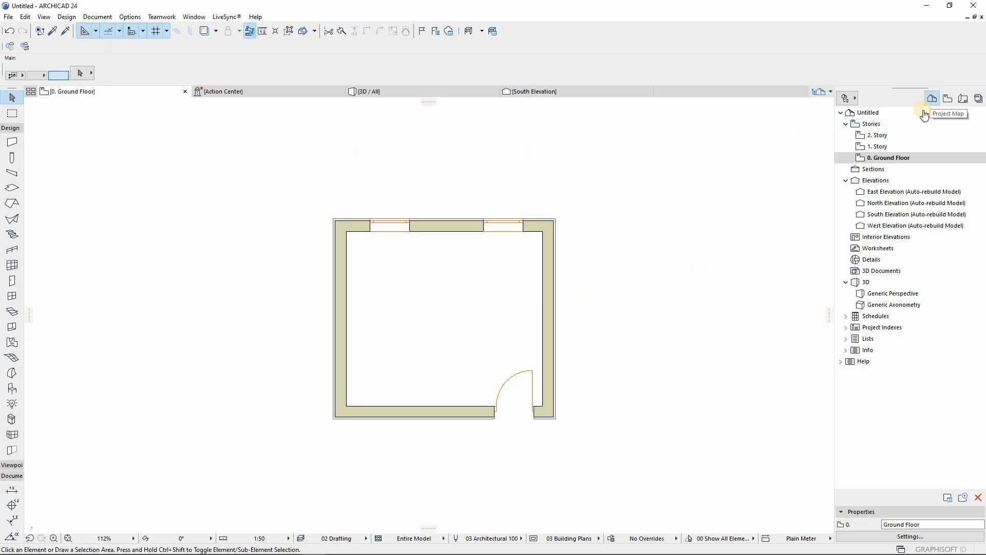
- Open the IES-03 Door Schedule from the element schedules in the project map
{"action": "left_click", "coordinate": [846, 317]}
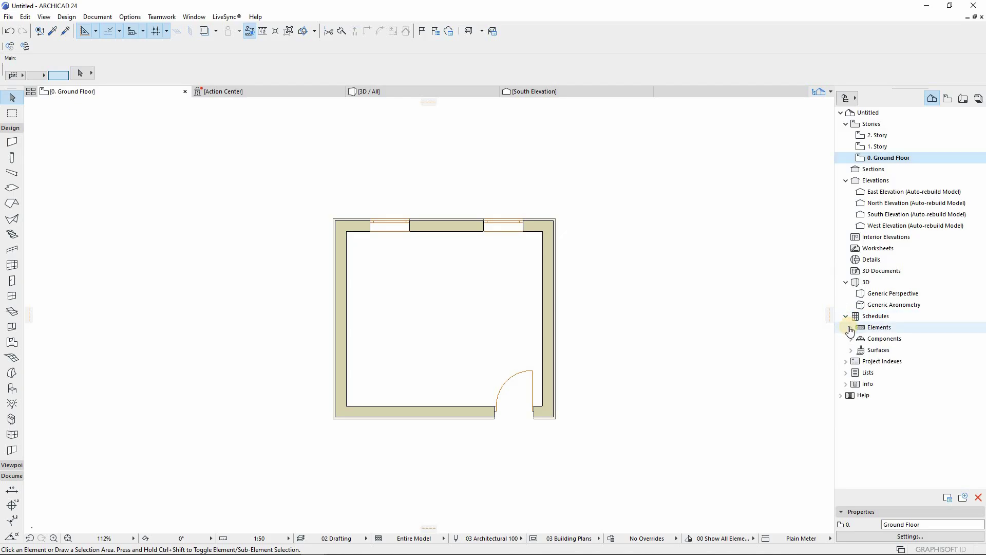
{"action": "left_click", "coordinate": [851, 329]}
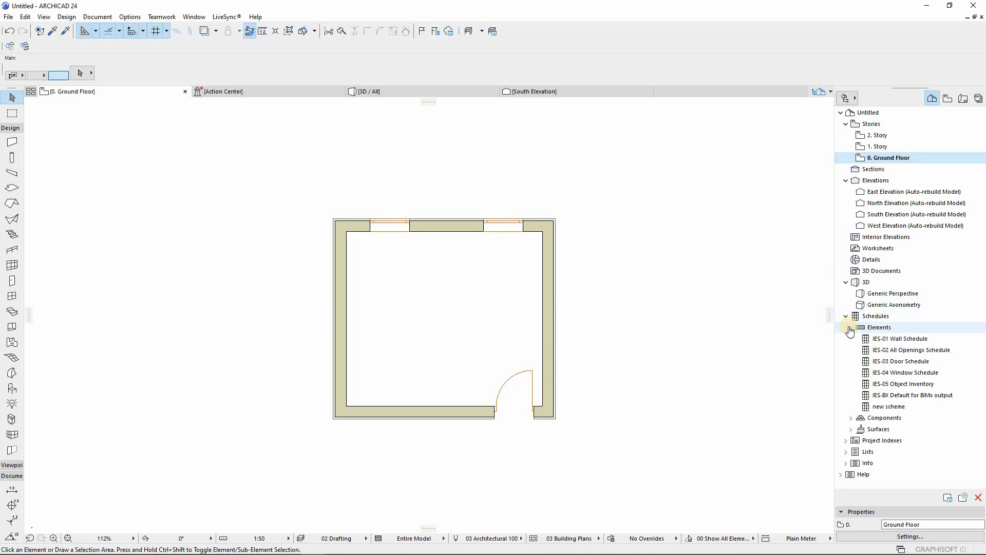
{"action": "left_click", "coordinate": [892, 362]}
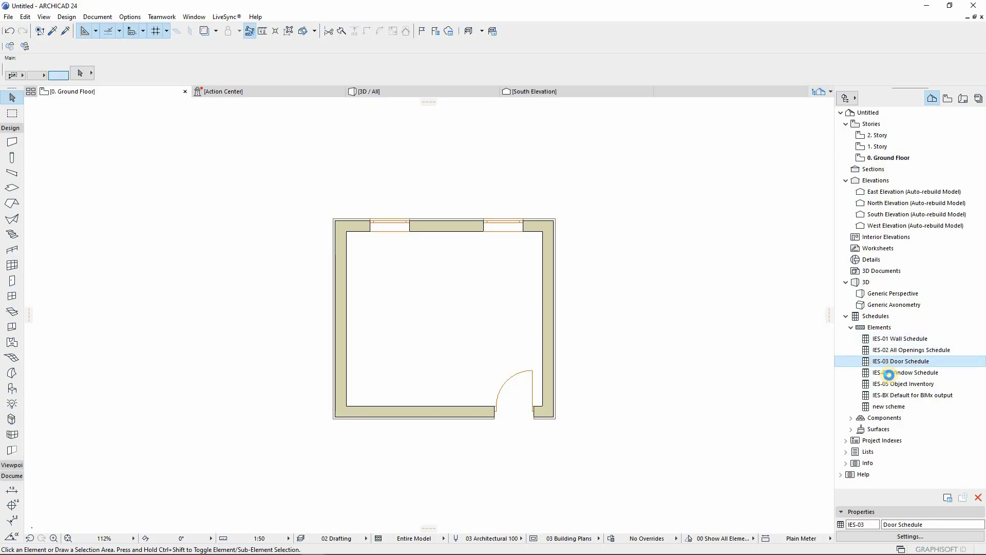
{"action": "double_click", "coordinate": [879, 366]}
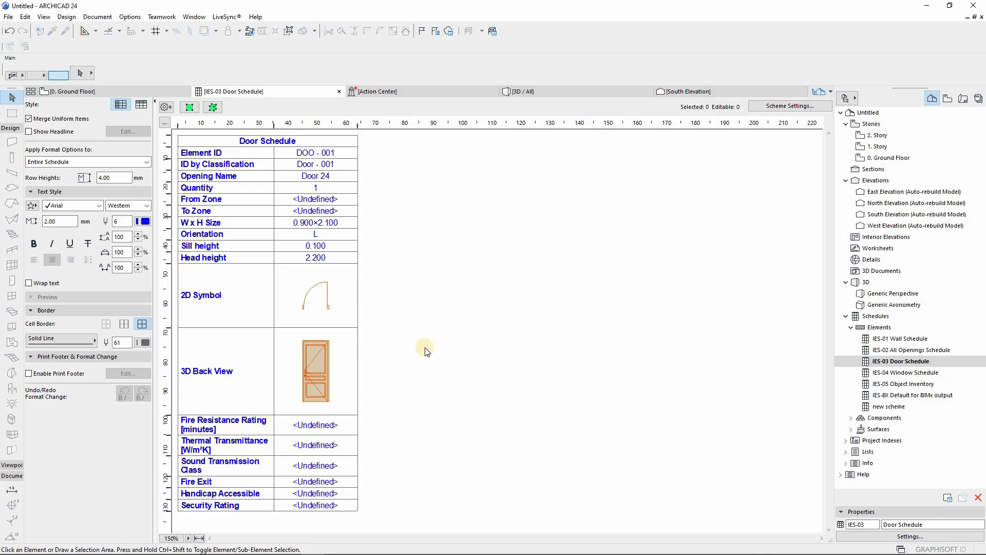
- Create a new element schedule scheme with the ID 01 and the name Door Schedule
{"action": "right_click", "coordinate": [888, 363]}
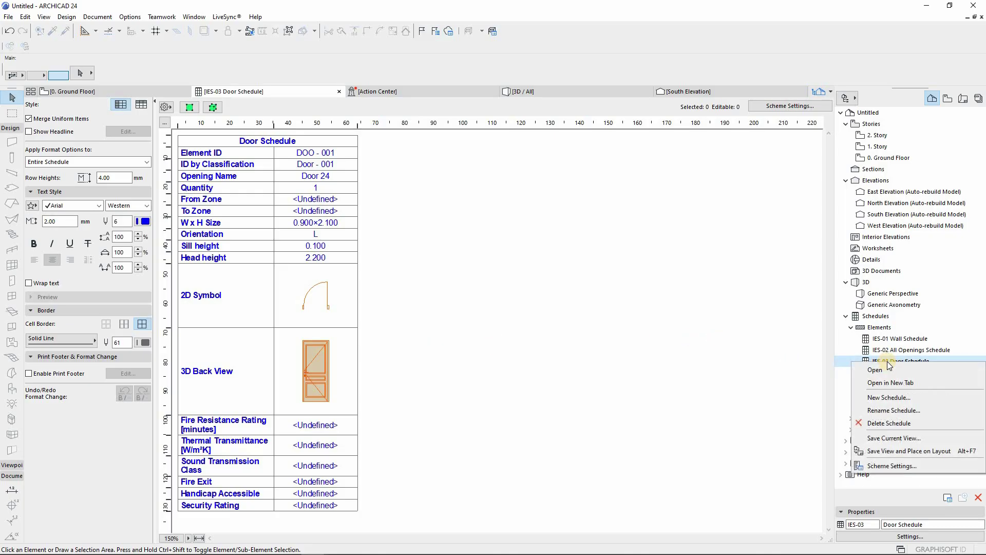
{"action": "left_click", "coordinate": [888, 396]}
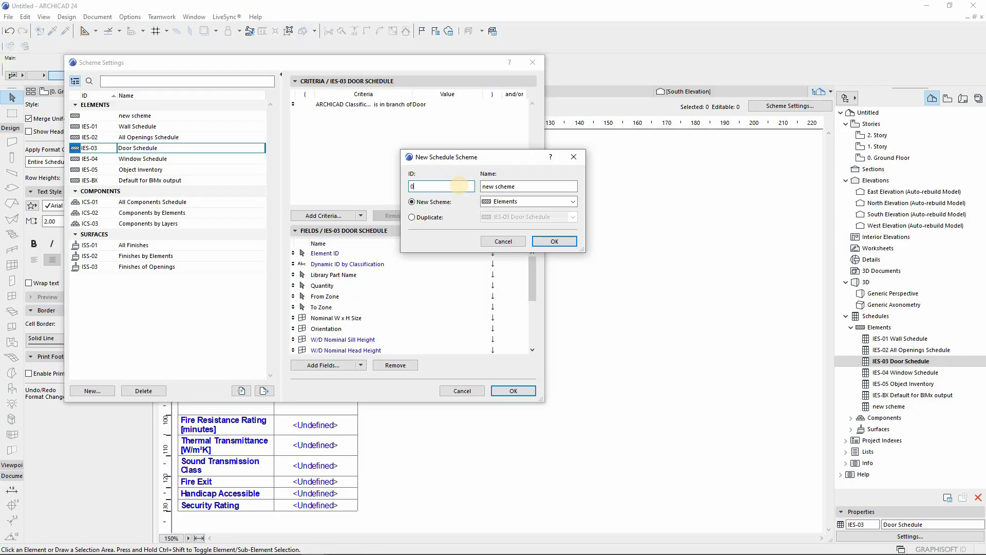
{"action": "type", "text": "1"}
{"action": "key", "text": "Tab"}
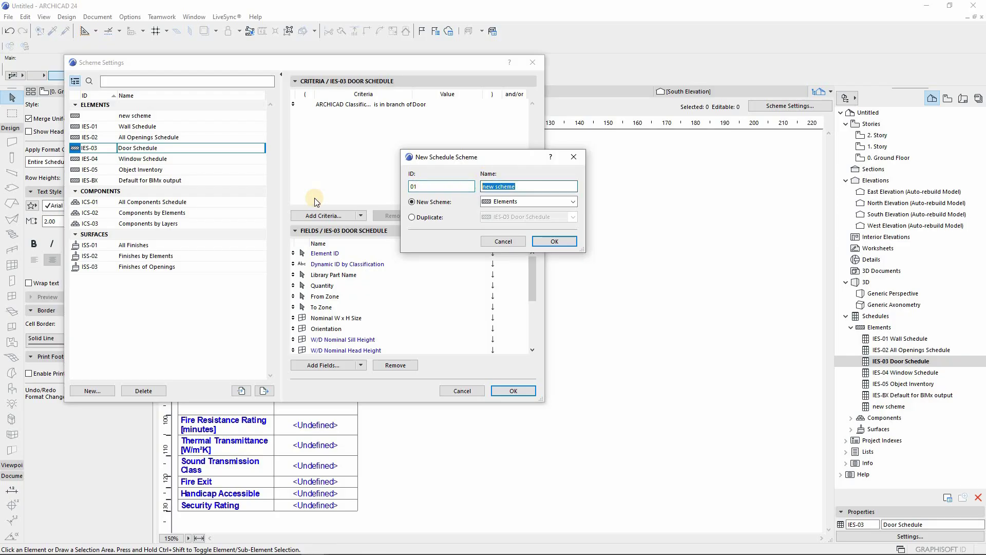
{"action": "type", "text": "Door"}
{"action": "left_click", "coordinate": [538, 241]}
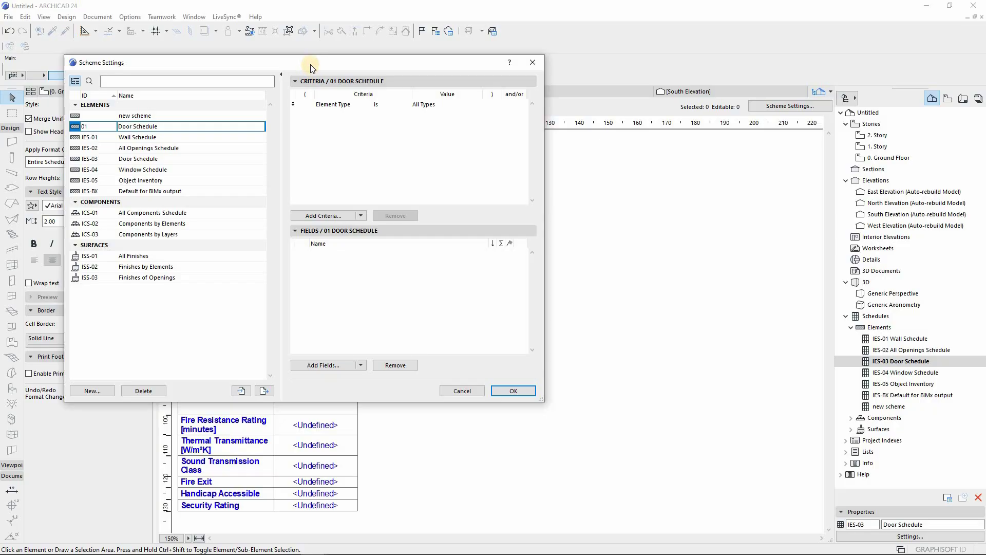
- Set the Element Type criterion of the 01 Door Schedule scheme to Door
{"action": "left_click_drag", "start_coordinate": [311, 59], "coordinate": [339, 55]}
{"action": "left_click", "coordinate": [354, 103]}
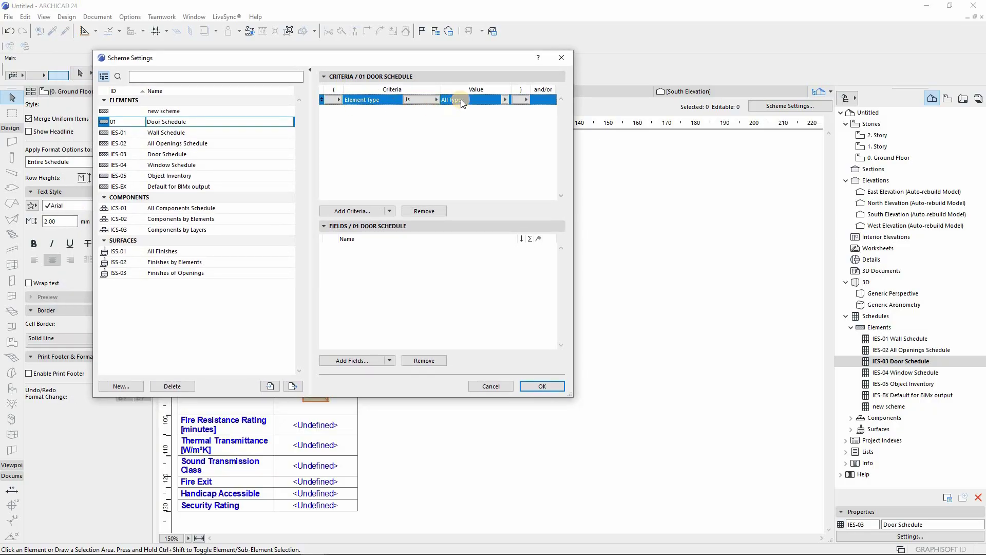
{"action": "left_click", "coordinate": [505, 101]}
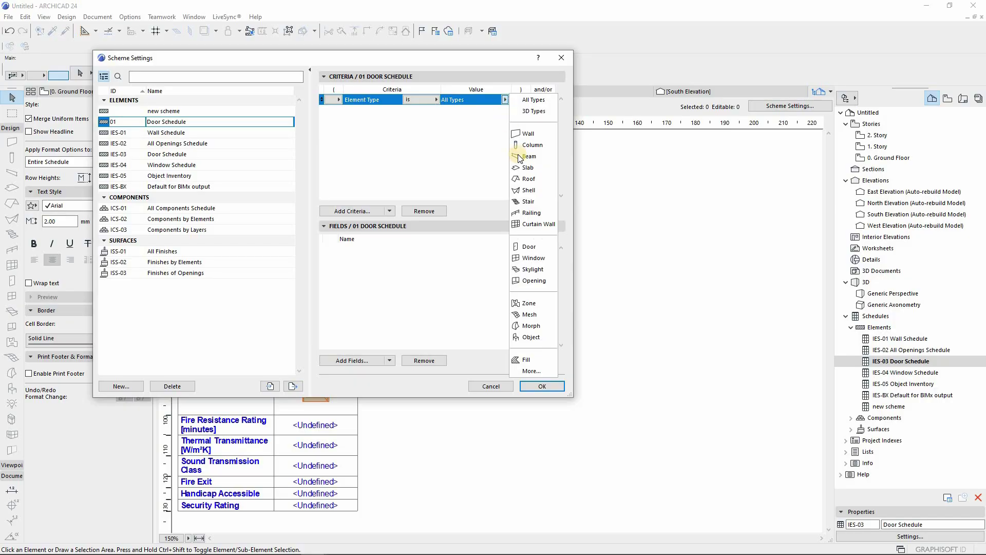
{"action": "left_click", "coordinate": [527, 246]}
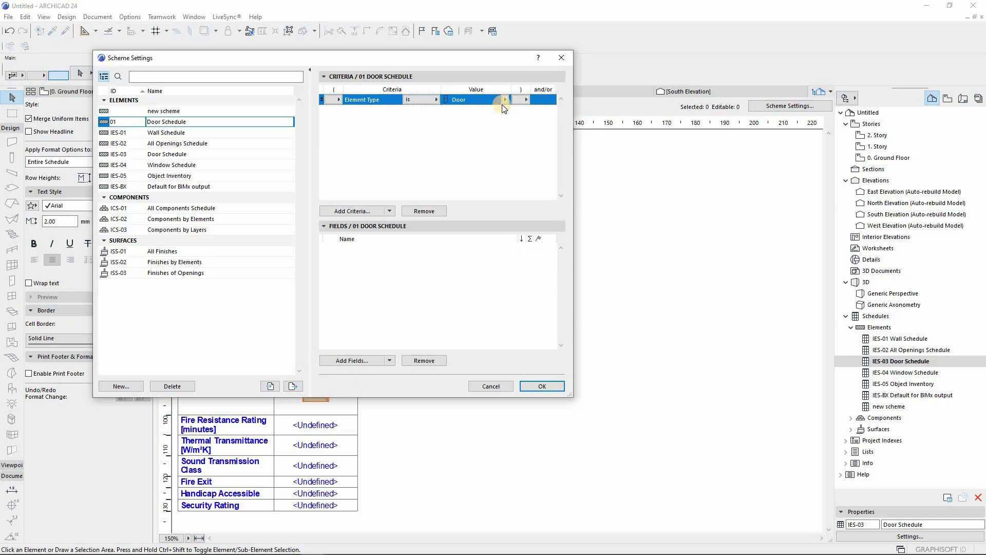
{"action": "left_click", "coordinate": [505, 101]}
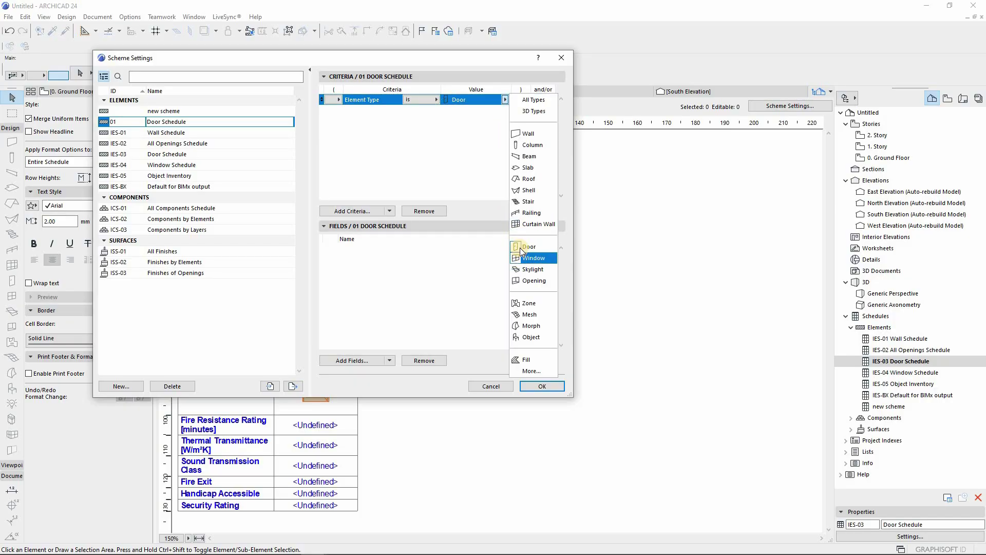
{"action": "left_click", "coordinate": [494, 220]}
{"action": "left_click", "coordinate": [419, 142]}
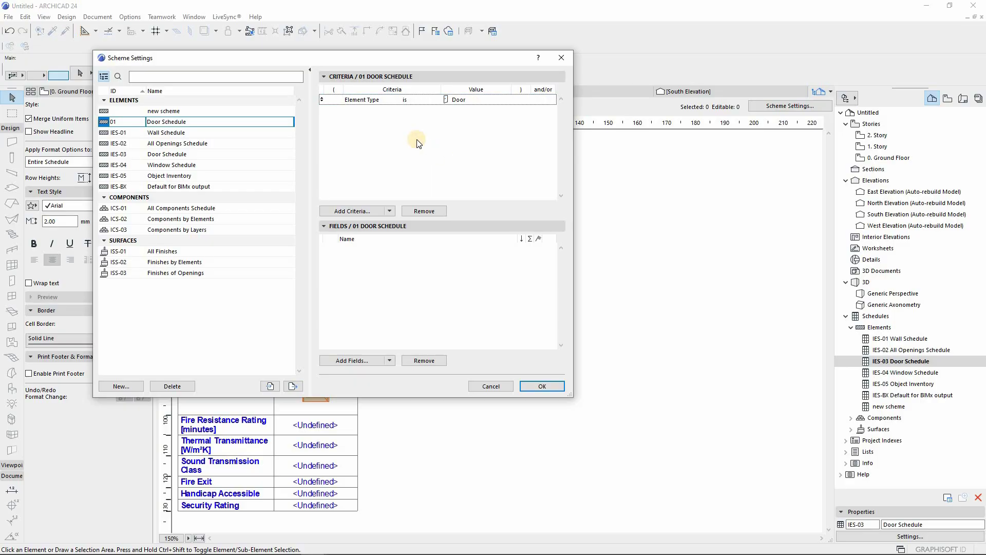
- Add a Library Part Name criterion that excludes doors using the condition "is not" with the value "Empty Doors"
{"action": "left_click", "coordinate": [355, 211]}
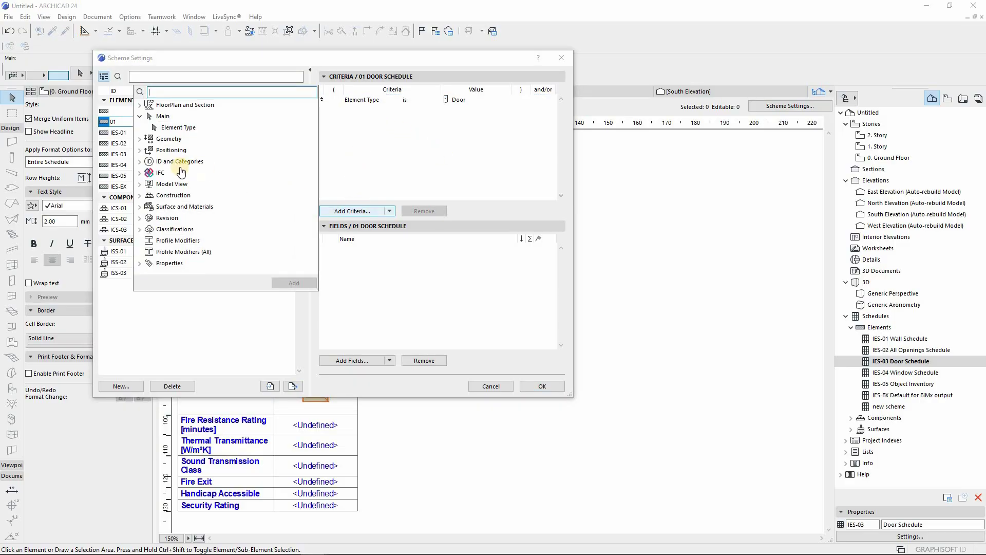
{"action": "left_click", "coordinate": [140, 162]}
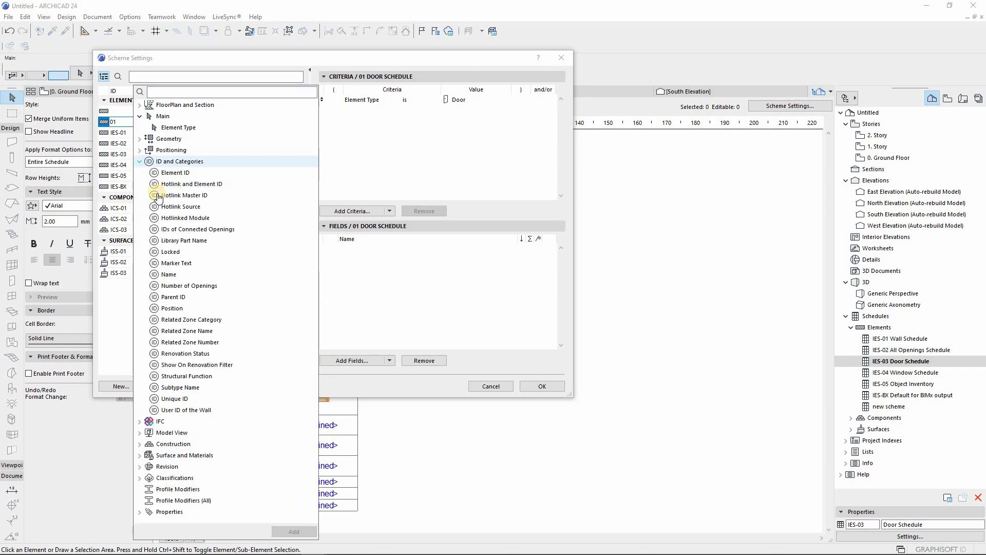
{"action": "left_click", "coordinate": [168, 242]}
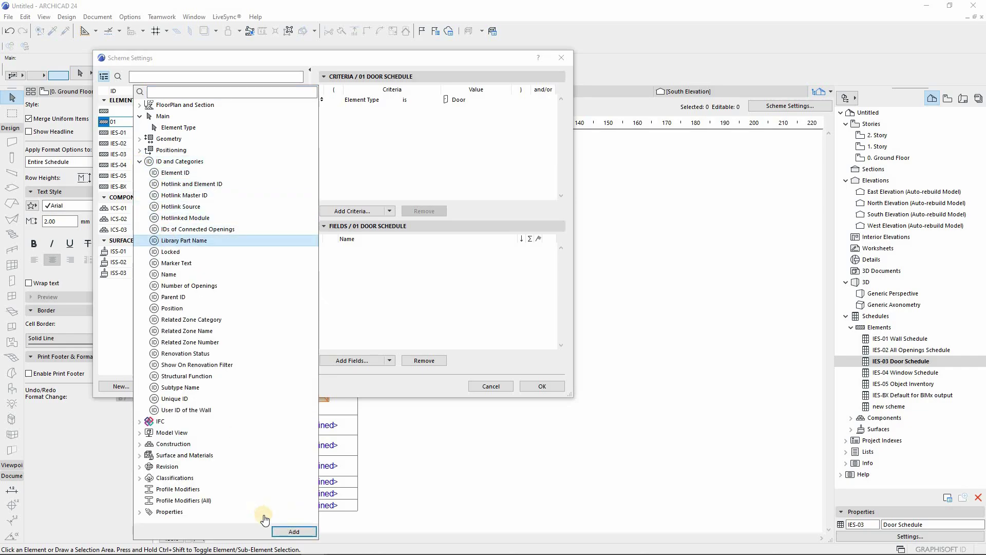
{"action": "left_click", "coordinate": [294, 532]}
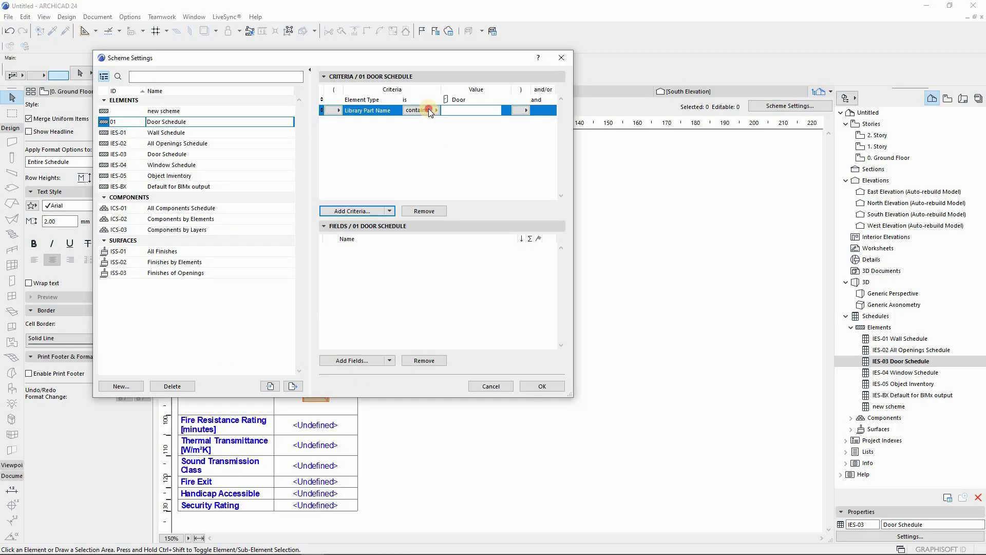
{"action": "left_click", "coordinate": [428, 109]}
{"action": "left_click", "coordinate": [457, 119]}
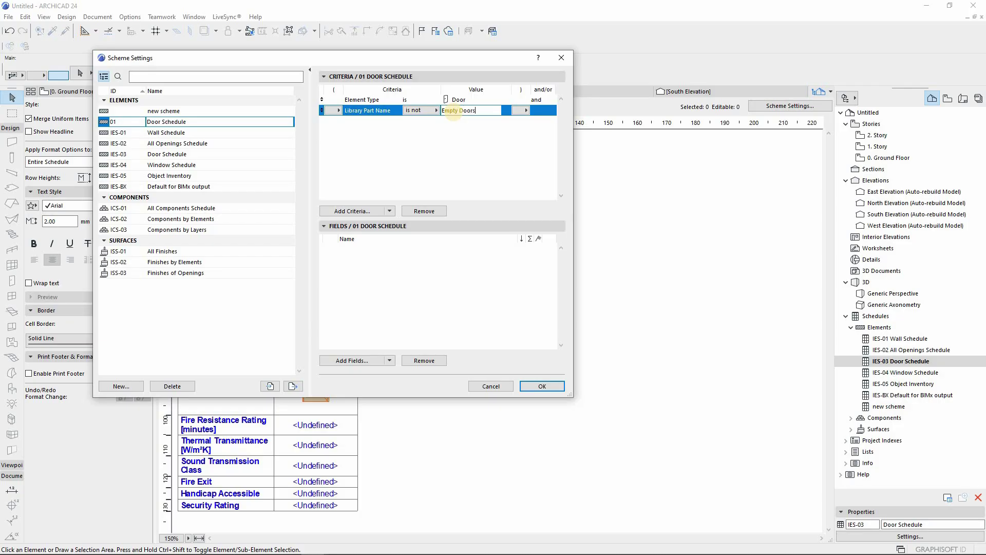
{"action": "left_click", "coordinate": [488, 145]}
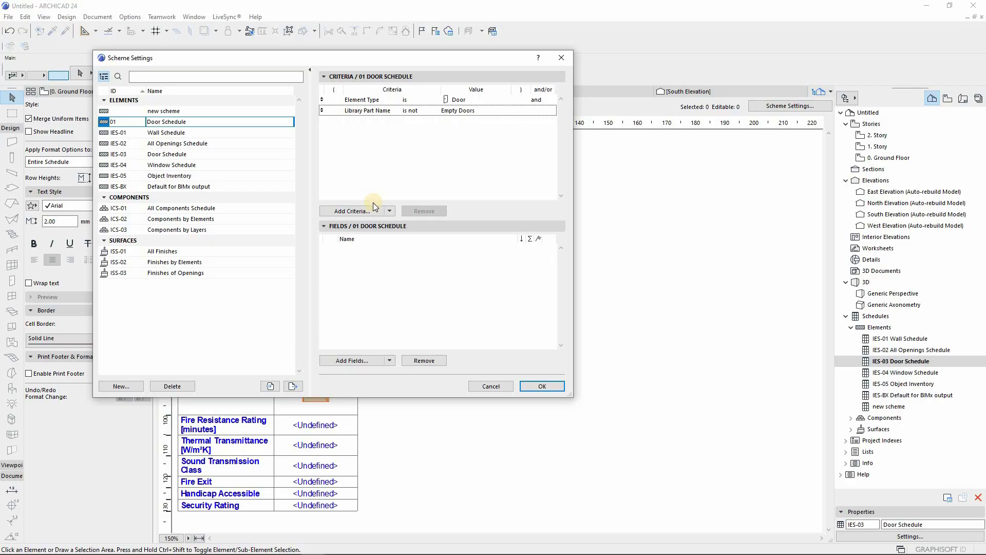
- Find the element ID fields and add Hotlink and Element ID to the schedule's fields
{"action": "left_click", "coordinate": [361, 282]}
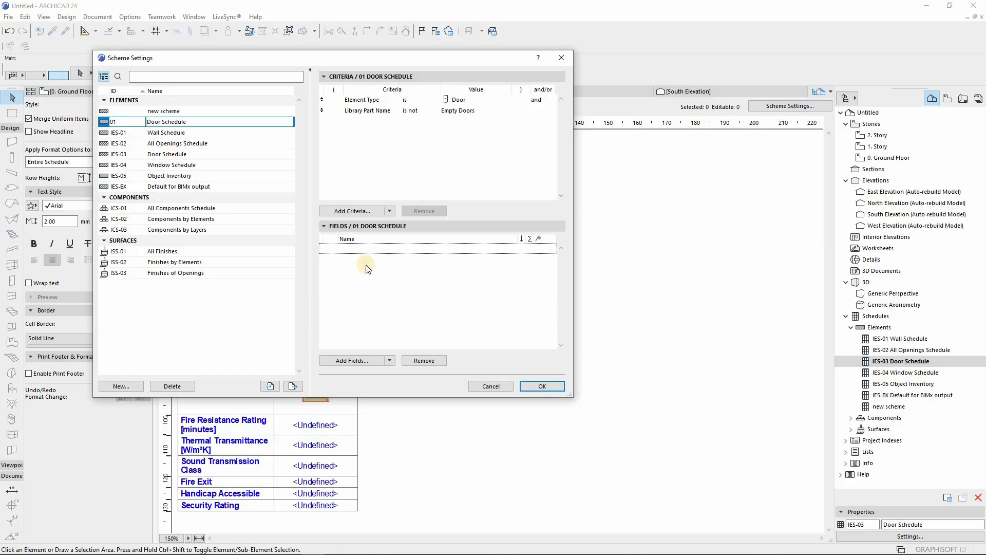
{"action": "left_click", "coordinate": [356, 360]}
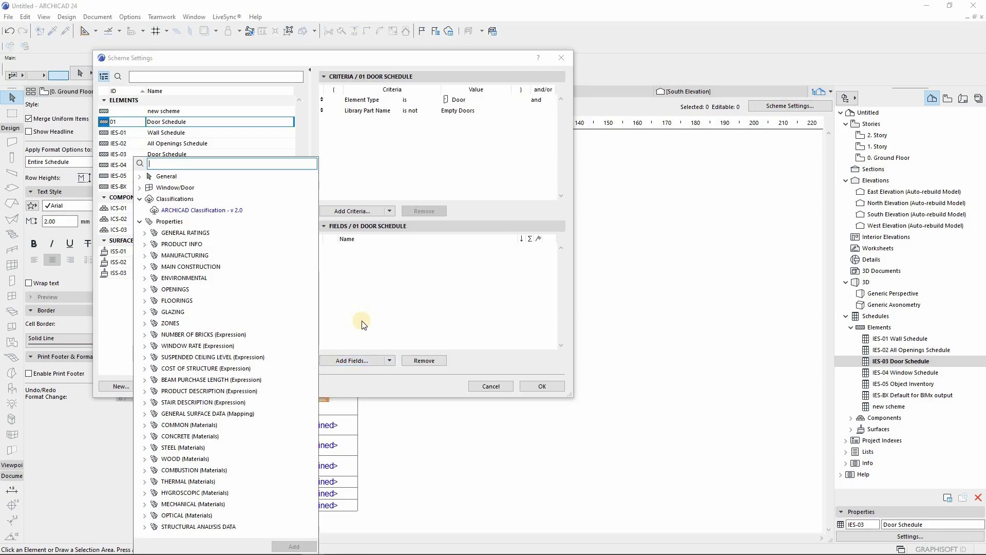
{"action": "type", "text": "el"}
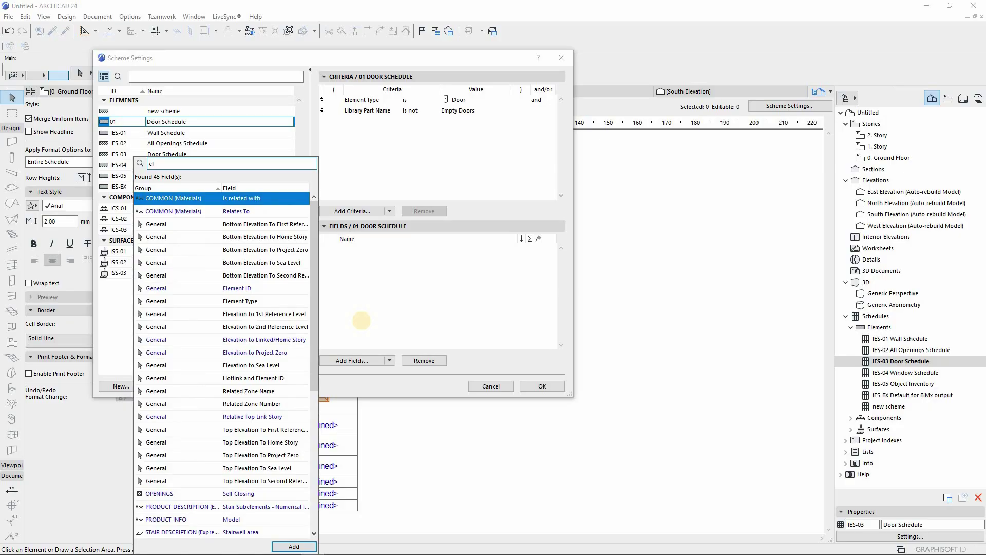
{"action": "type", "text": "ement"}
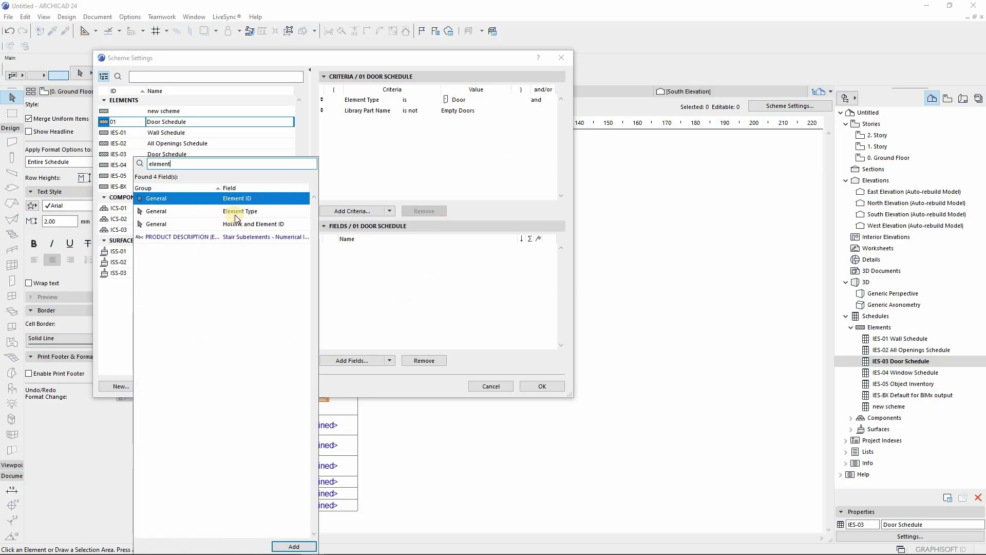
{"action": "left_click", "coordinate": [250, 224]}
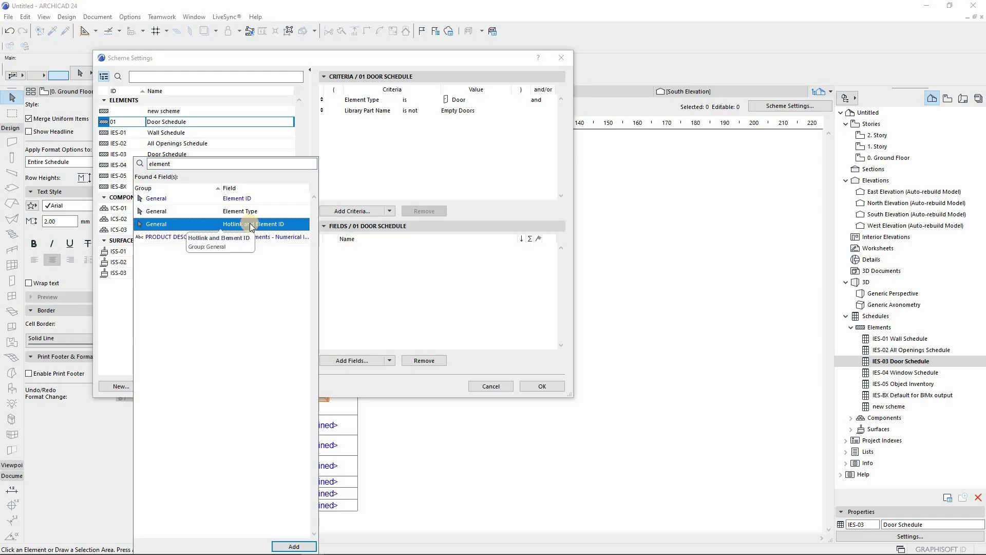
{"action": "left_click", "coordinate": [285, 546]}
{"action": "left_click", "coordinate": [407, 288]}
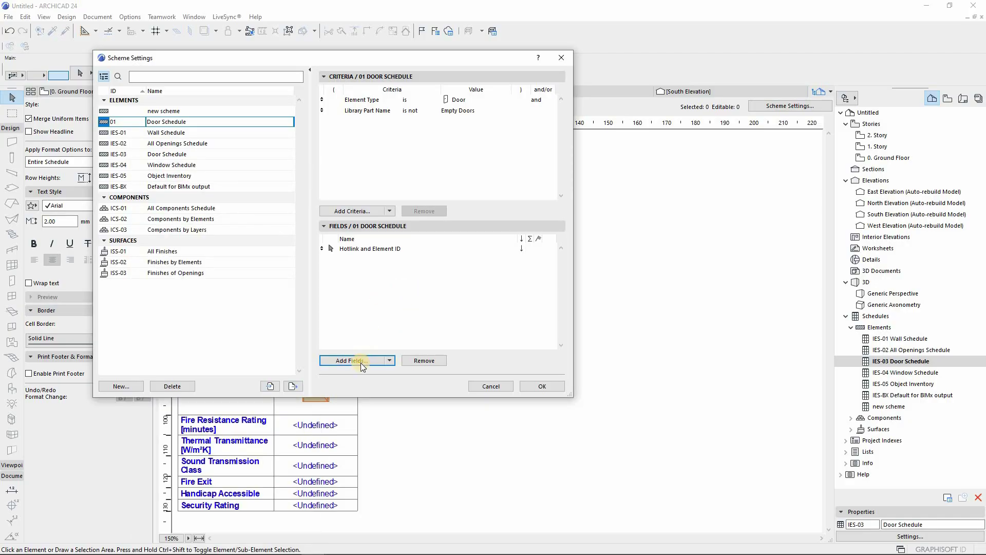
- Add the Window/Door field View from Opening Side to the schedule's fields
{"action": "left_click", "coordinate": [357, 361]}
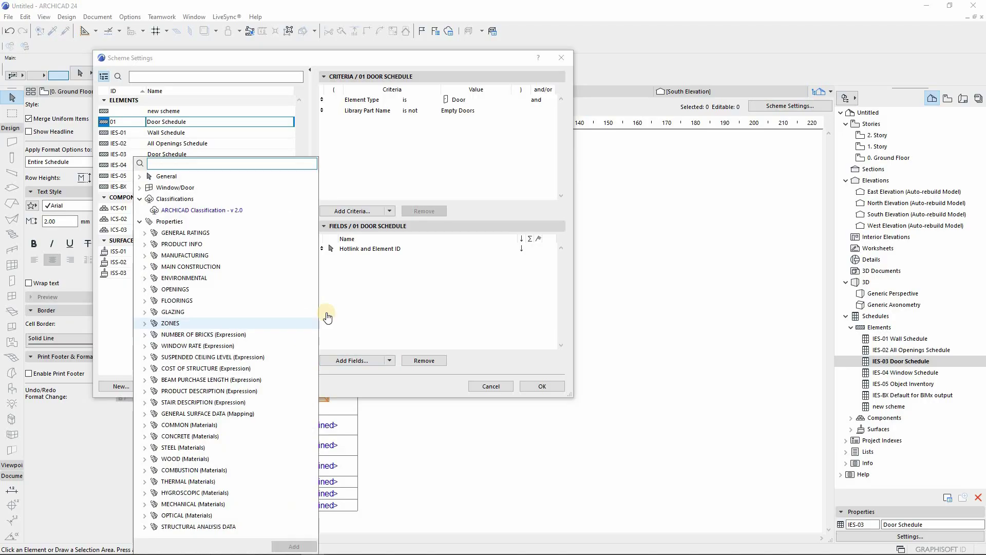
{"action": "left_click", "coordinate": [139, 187]}
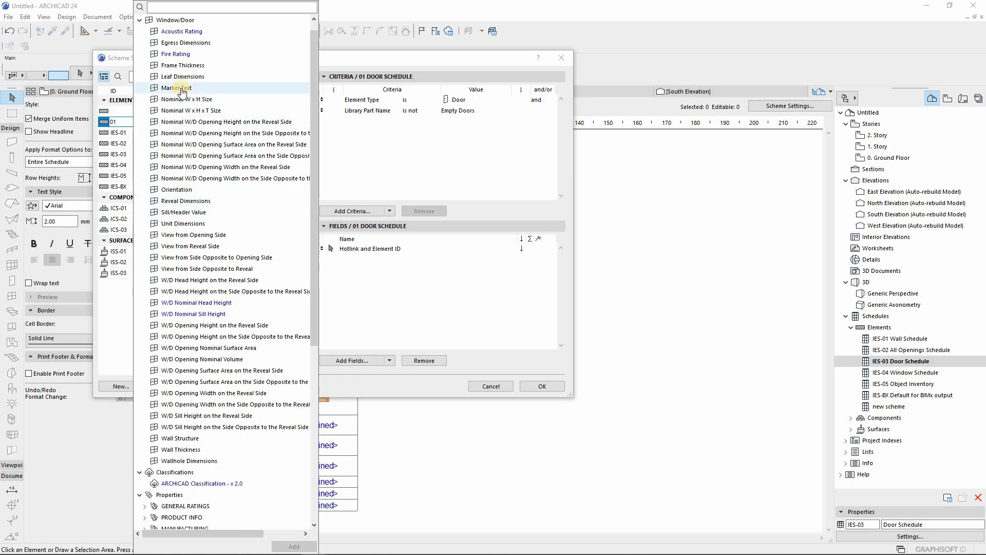
{"action": "left_click", "coordinate": [183, 237]}
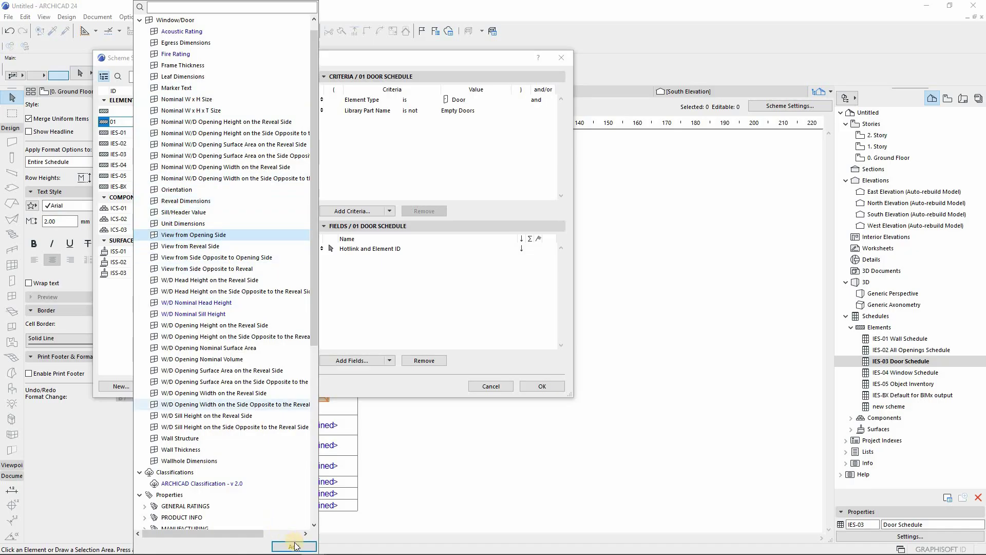
{"action": "left_click", "coordinate": [295, 545]}
{"action": "left_click", "coordinate": [355, 362]}
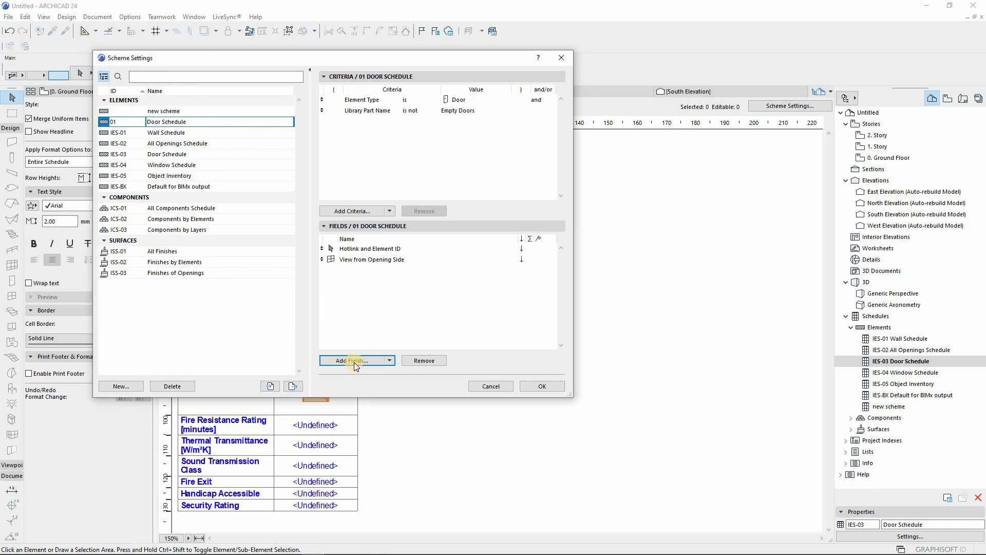
- Add the Window/Door field Leaf Dimensions to the schedule's fields
{"action": "left_click", "coordinate": [353, 360]}
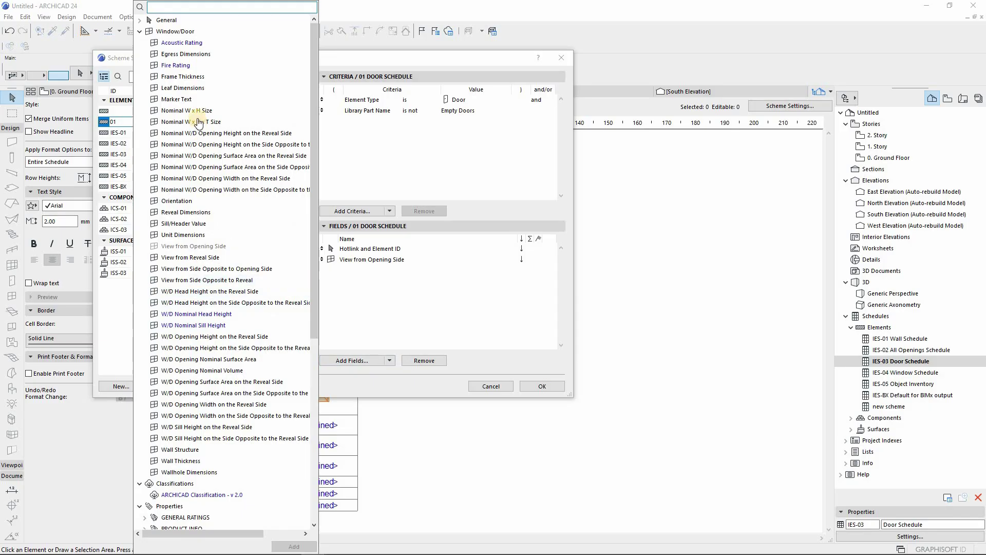
{"action": "left_click", "coordinate": [185, 88]}
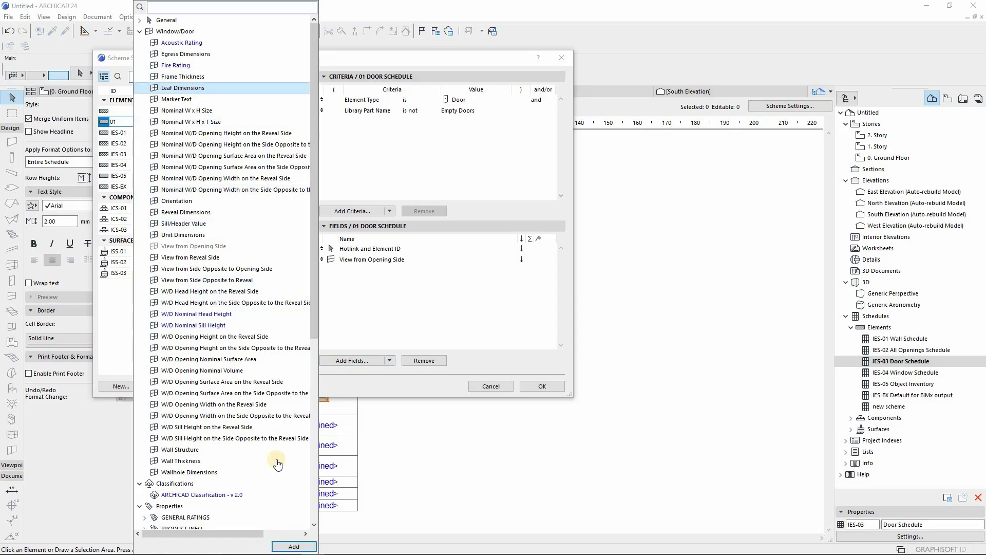
{"action": "left_click", "coordinate": [291, 546]}
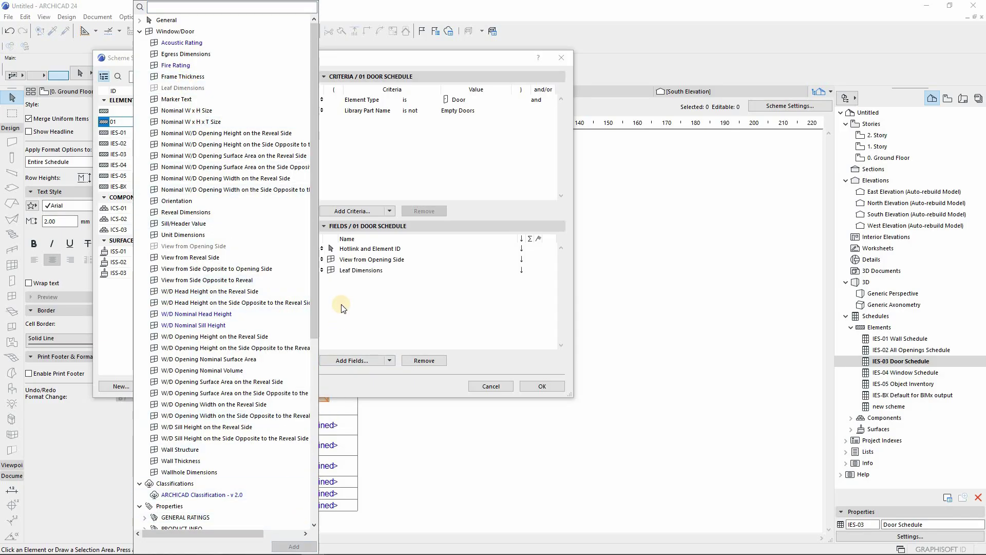
{"action": "left_click", "coordinate": [349, 353]}
- Find the Quantity field, add it to the door schedule's fields, and accept the scheme settings
{"action": "left_click", "coordinate": [350, 362]}
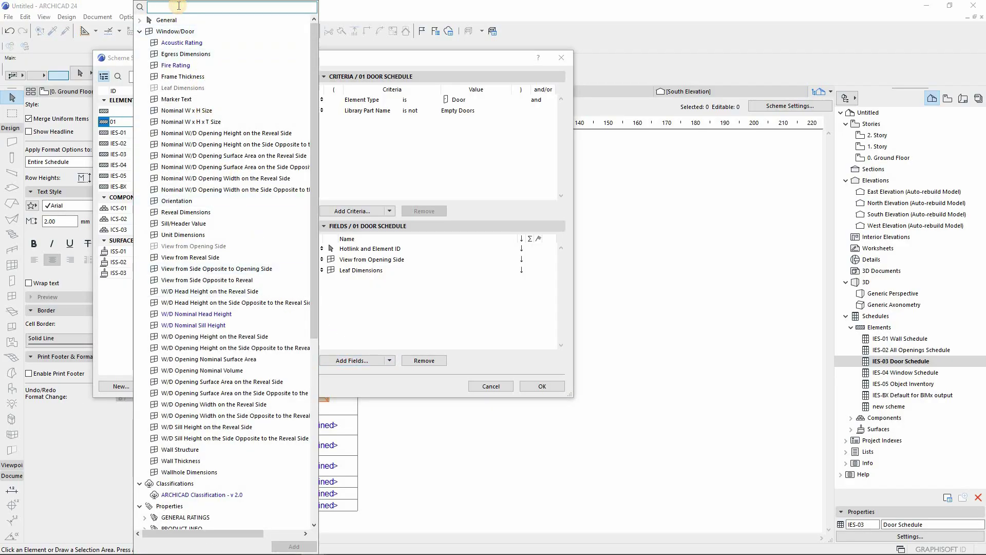
{"action": "type", "text": "quant"}
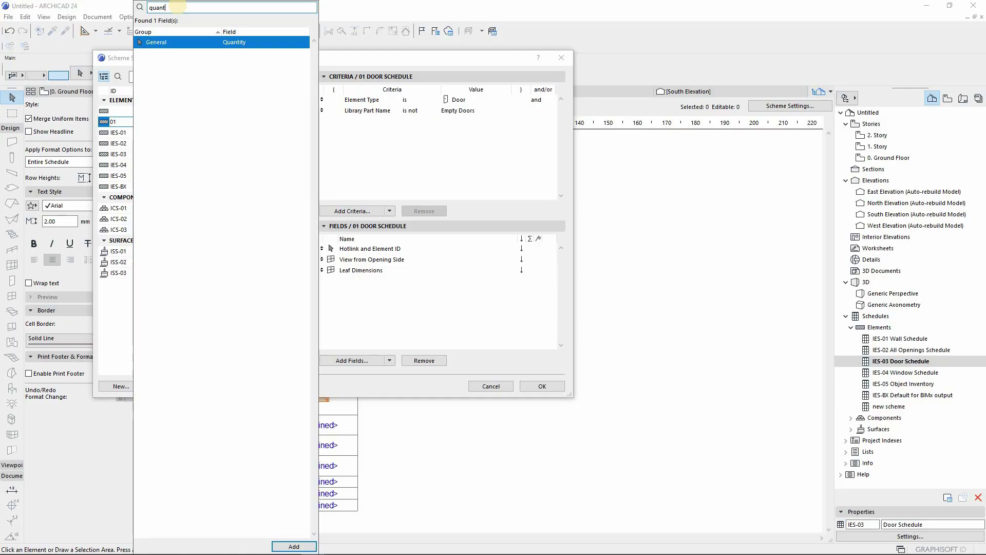
{"action": "type", "text": "ity"}
{"action": "left_click", "coordinate": [294, 546]}
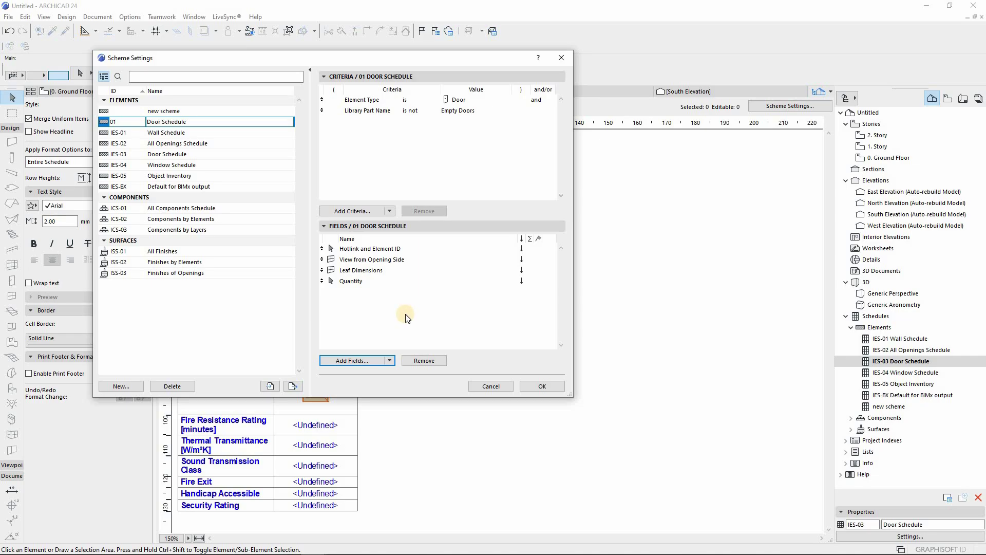
{"action": "left_click", "coordinate": [528, 387]}
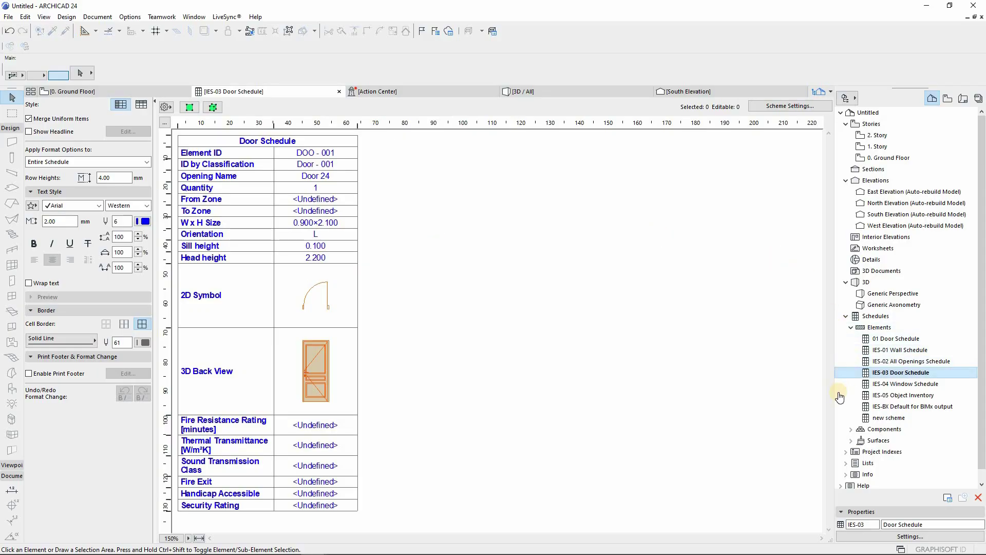
- Open the 01 Door Schedule and switch its layout style so the fields are listed as rows with headers beside the values
{"action": "double_click", "coordinate": [883, 339]}
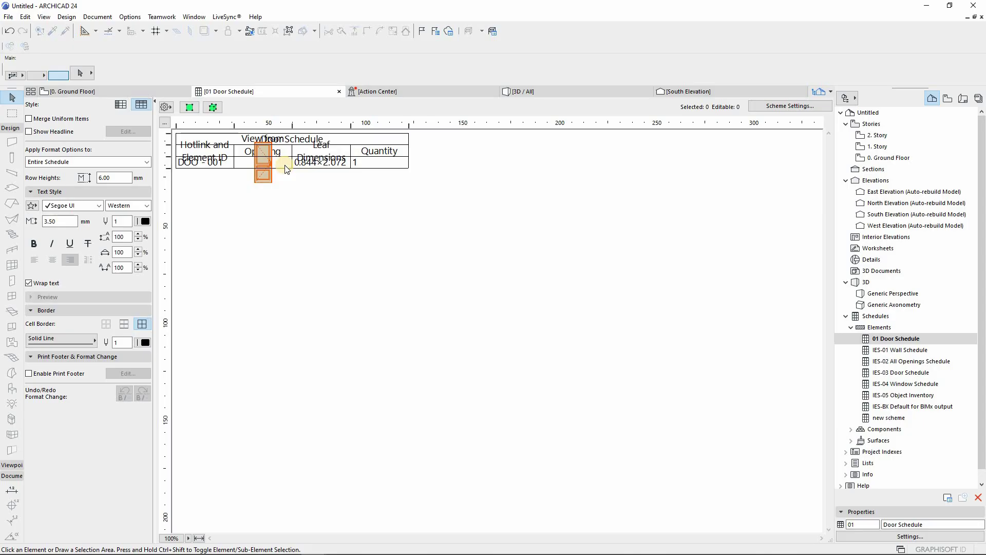
{"action": "left_click", "coordinate": [121, 107]}
{"action": "left_click", "coordinate": [200, 185]}
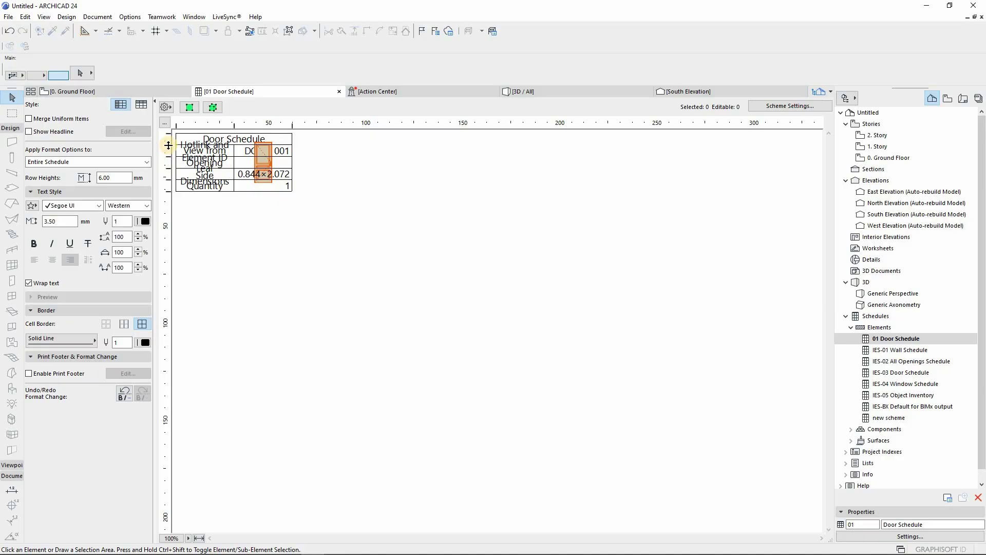
- Increase the heights of the Hotlink and Element ID, View from Opening Side and Leaf Dimensions rows so their contents fit
{"action": "left_click_drag", "start_coordinate": [168, 145], "coordinate": [170, 158]}
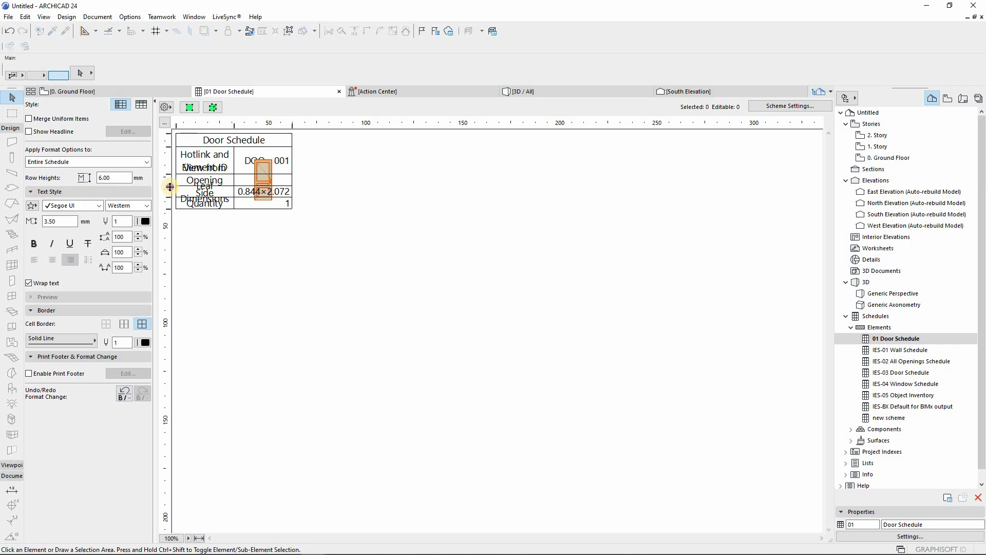
{"action": "left_click_drag", "start_coordinate": [170, 187], "coordinate": [170, 234]}
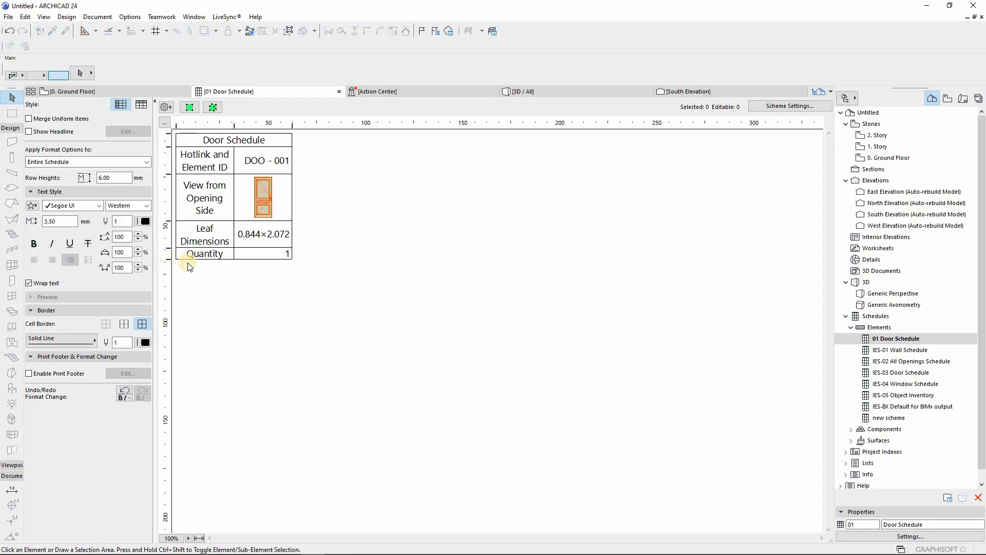
- Shorten the header Hotlink and Element ID to "ID" and the header View from Opening Side to "View"
{"action": "double_click", "coordinate": [213, 169]}
{"action": "key", "text": "ctrl+a"}
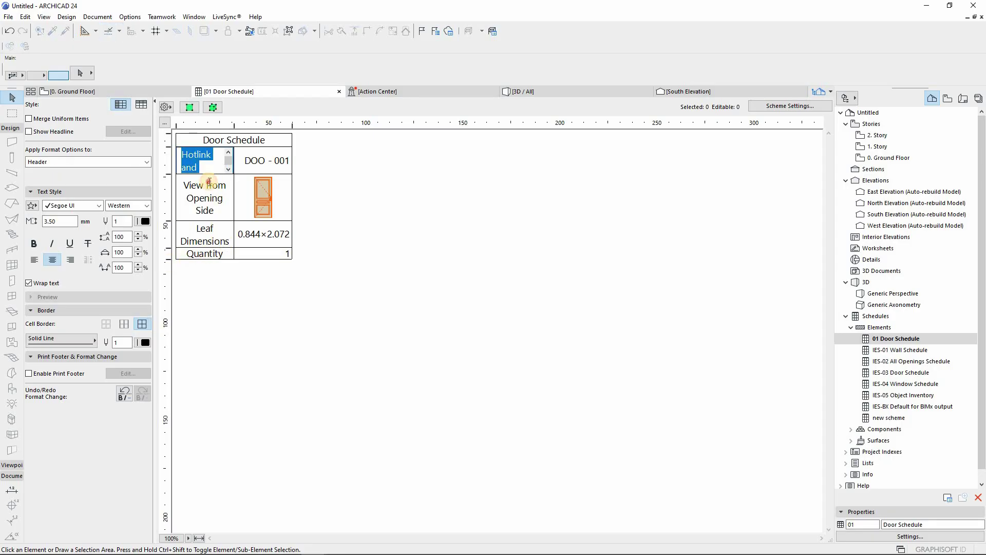
{"action": "scroll", "coordinate": [210, 186], "scroll_direction": "down", "scroll_amount": 1}
{"action": "left_click_drag", "start_coordinate": [215, 155], "coordinate": [180, 156]}
{"action": "key", "text": "BackSpace"}
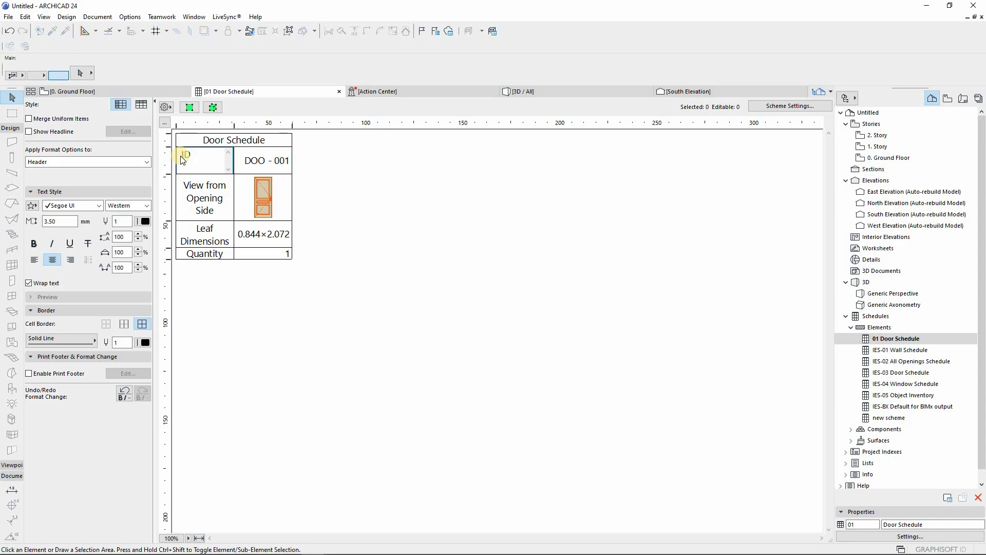
{"action": "left_click", "coordinate": [204, 207]}
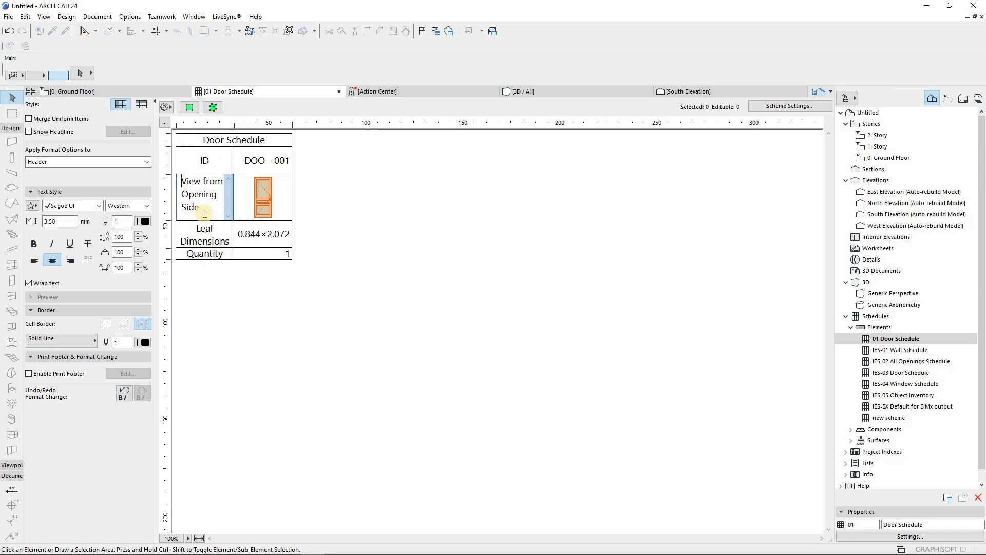
{"action": "left_click_drag", "start_coordinate": [188, 192], "coordinate": [204, 183]}
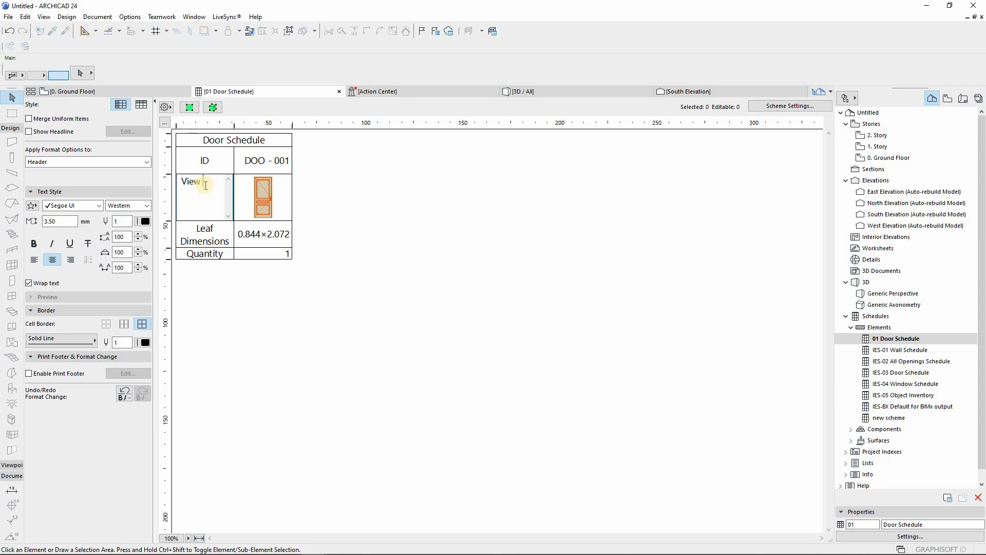
- Leave the Leaf Dimensions header as it is and slightly increase the height of the Quantity row
{"action": "left_click", "coordinate": [218, 241]}
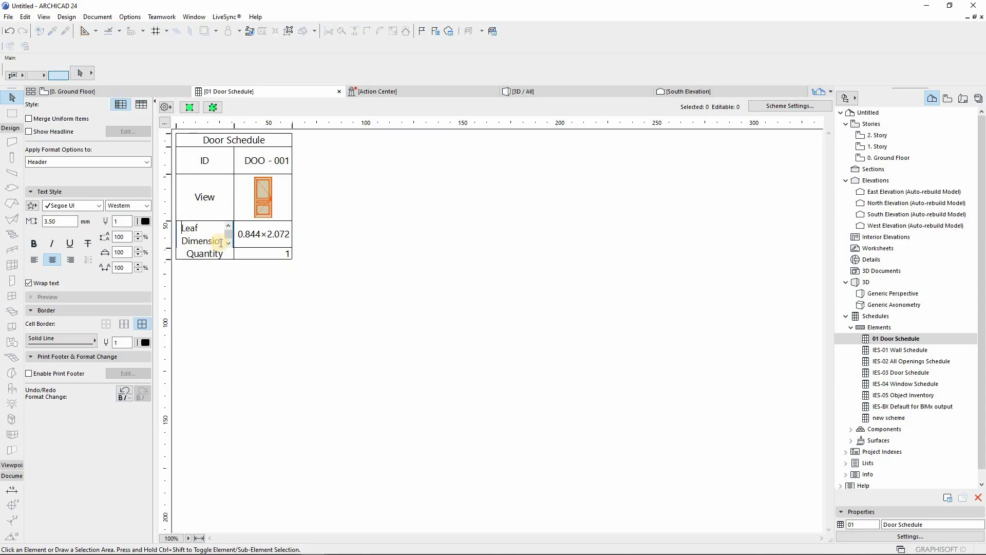
{"action": "left_click", "coordinate": [238, 280]}
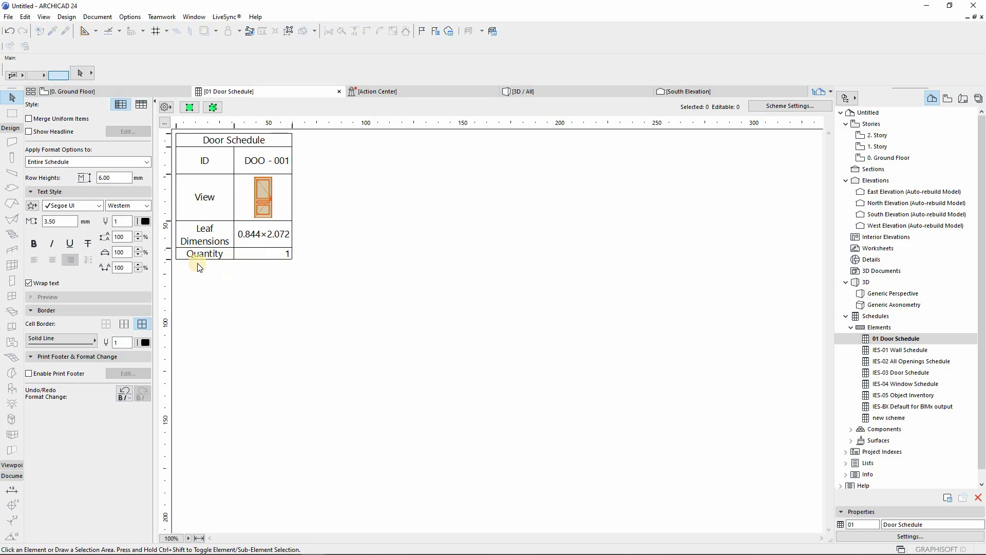
{"action": "left_click_drag", "start_coordinate": [170, 260], "coordinate": [170, 262]}
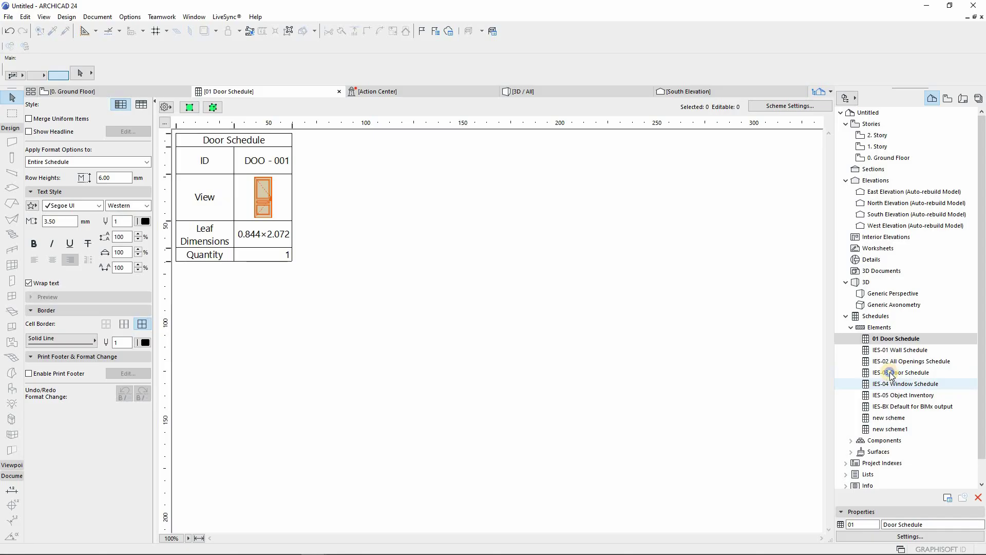
- Create a new Elements schedule scheme with the ID 02 and the name "Window Schedule"
{"action": "right_click", "coordinate": [889, 373]}
{"action": "left_click", "coordinate": [868, 409]}
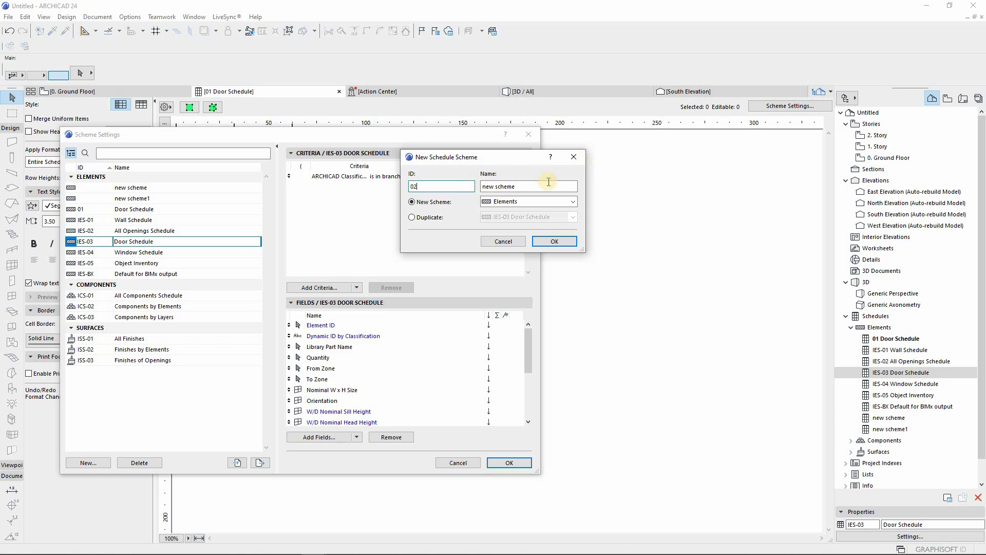
{"action": "key", "text": "Tab"}
{"action": "type", "text": "W"}
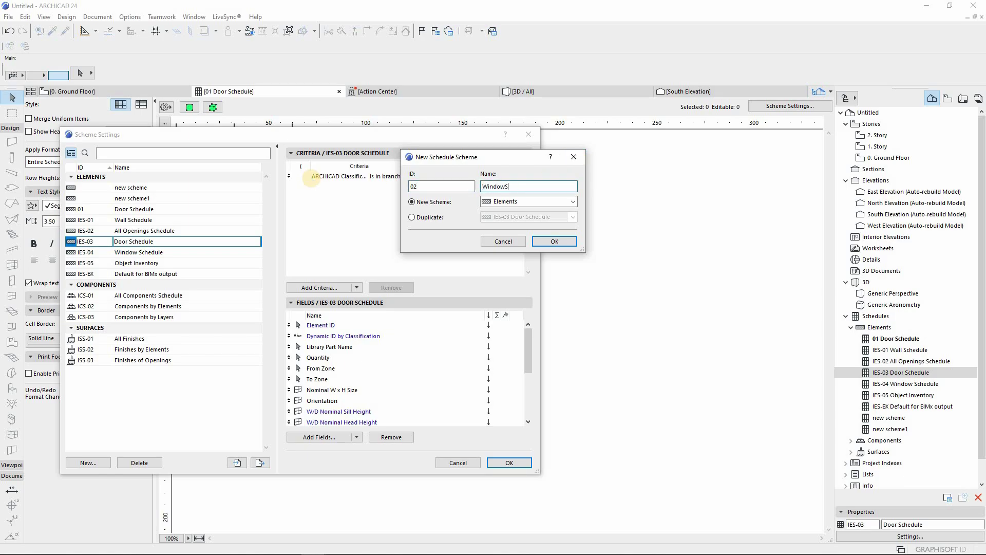
{"action": "type", "text": "indow Schedule"}
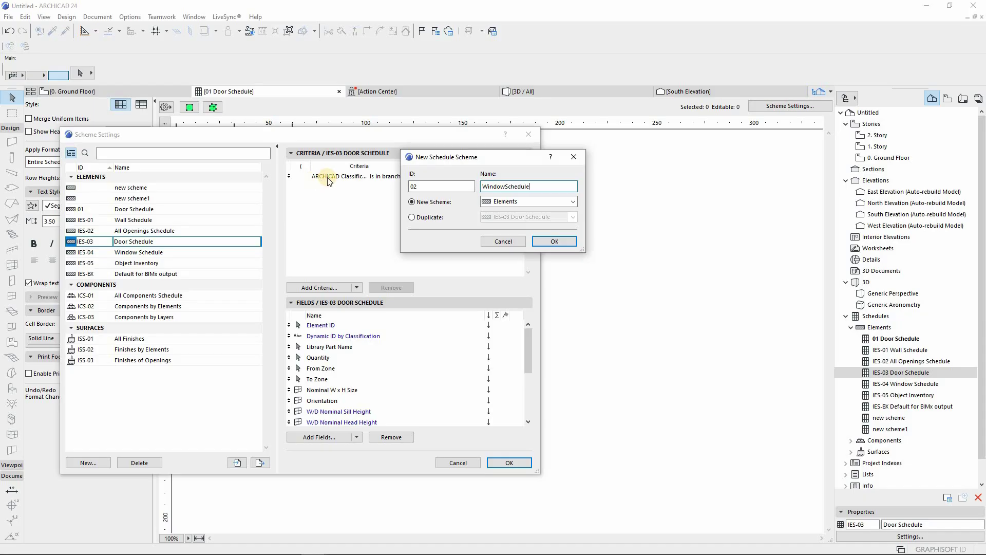
{"action": "left_click", "coordinate": [505, 187]}
{"action": "left_click", "coordinate": [548, 243]}
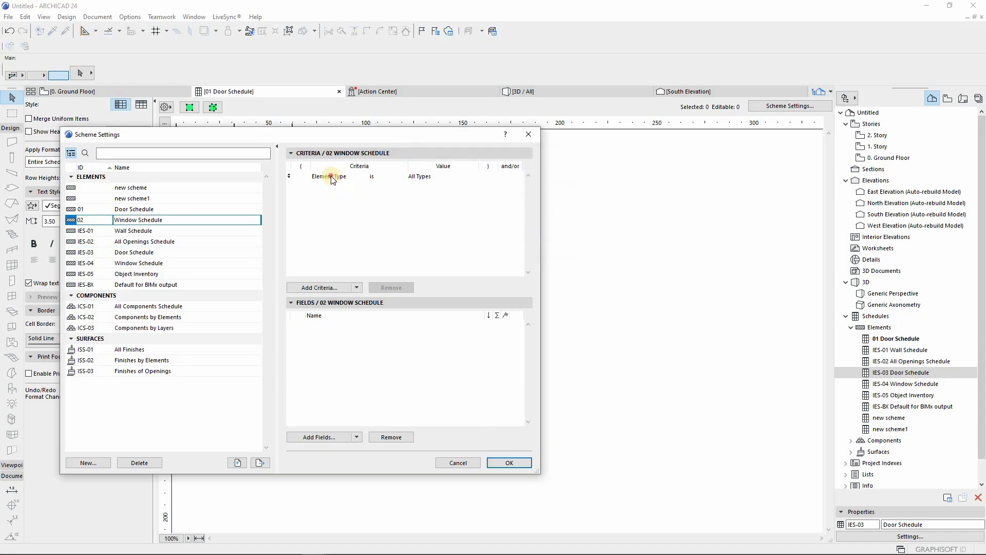
- Set the Element Type criterion of the 02 Window Schedule to Window
{"action": "left_click", "coordinate": [330, 177]}
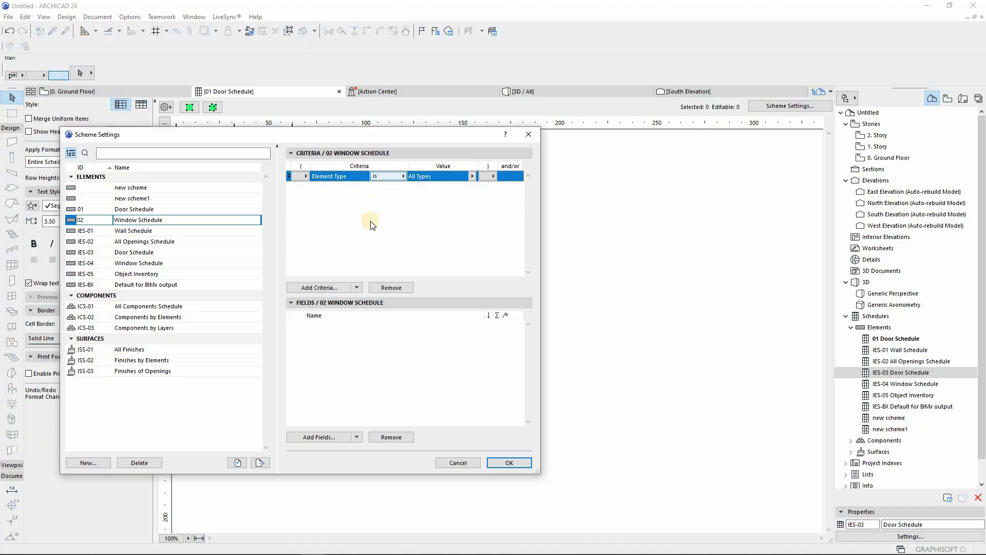
{"action": "left_click", "coordinate": [471, 176]}
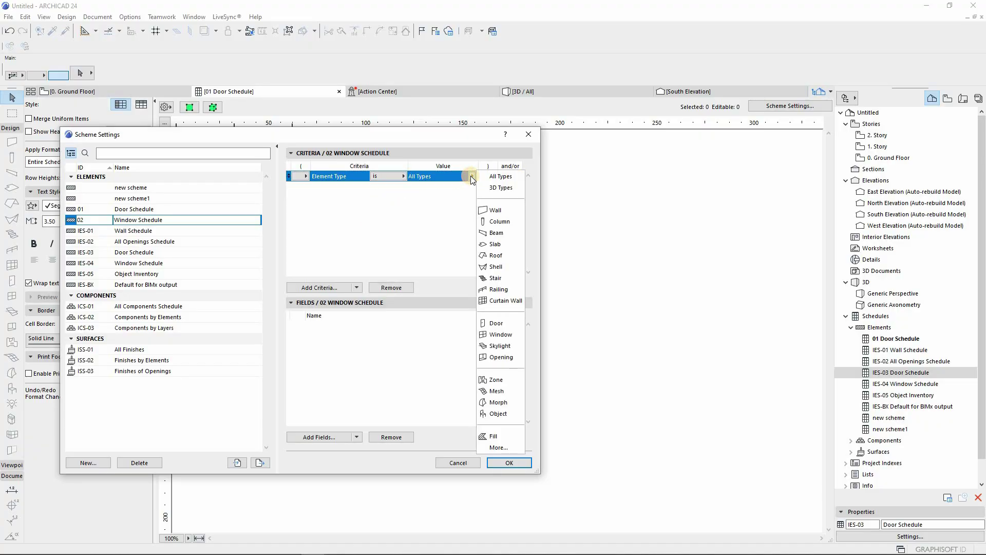
{"action": "left_click", "coordinate": [496, 335]}
{"action": "left_click", "coordinate": [410, 209]}
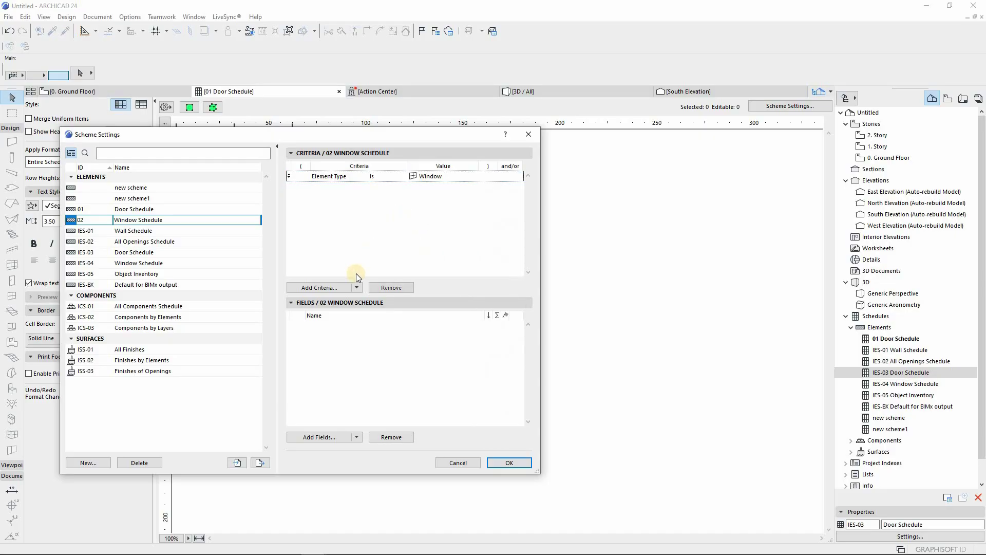
- Add a Library Part Name criterion with the condition "is not" and the value "Empty Window"
{"action": "left_click", "coordinate": [340, 287]}
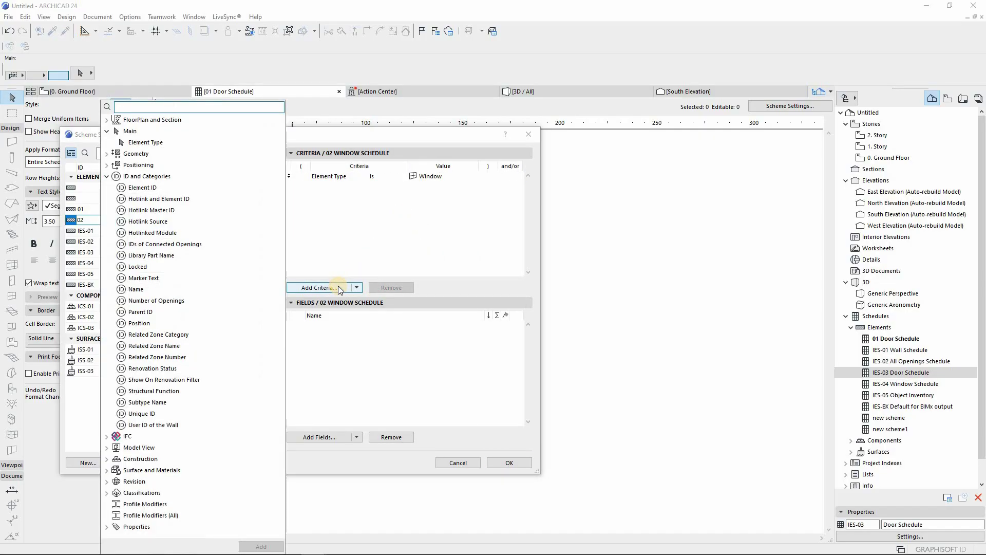
{"action": "left_click", "coordinate": [183, 255]}
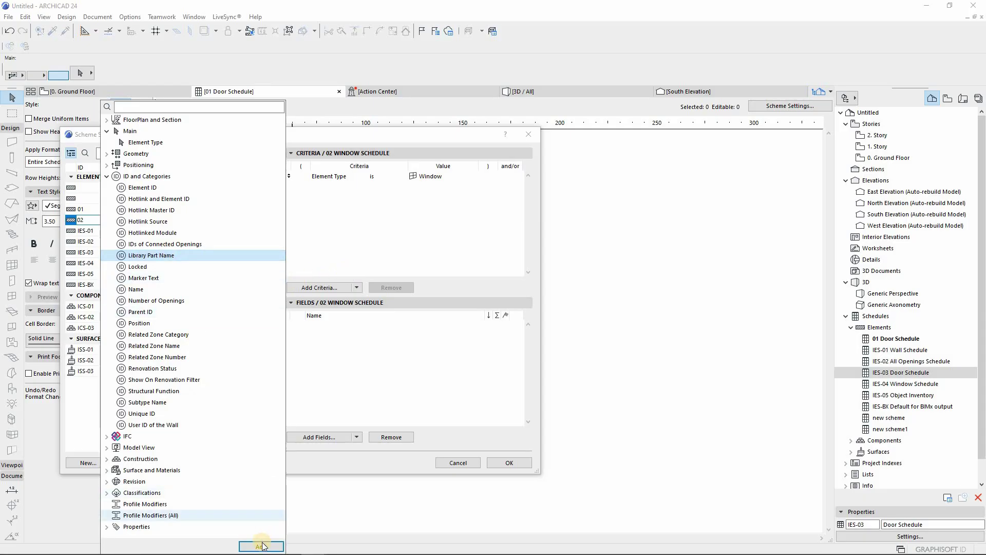
{"action": "left_click", "coordinate": [261, 546]}
{"action": "left_click", "coordinate": [387, 186]}
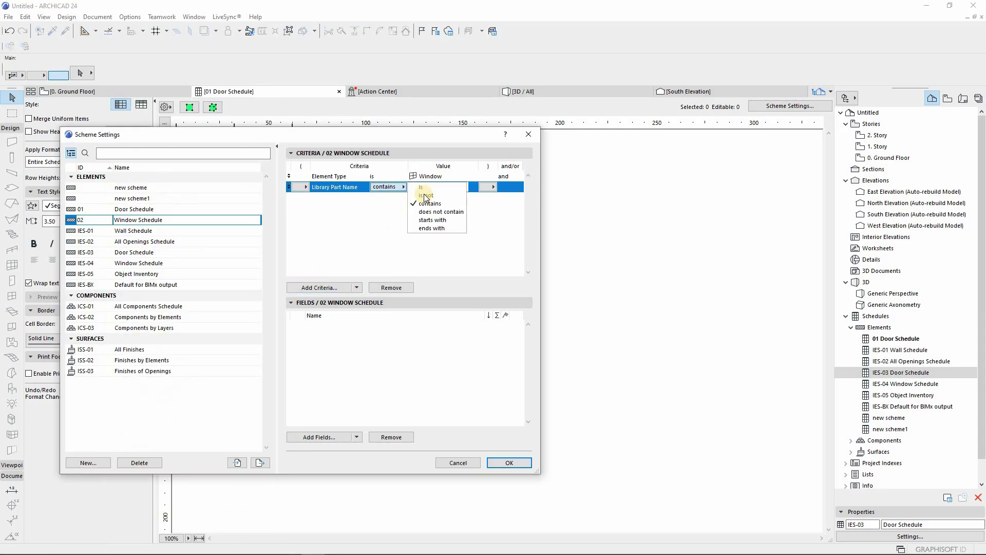
{"action": "left_click", "coordinate": [426, 204]}
{"action": "left_click", "coordinate": [427, 187]}
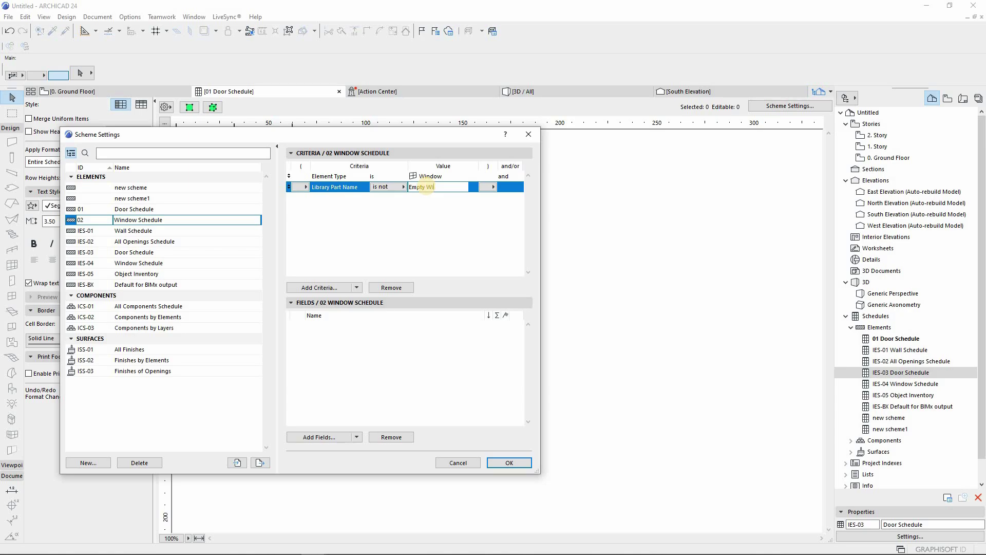
{"action": "left_click", "coordinate": [459, 219]}
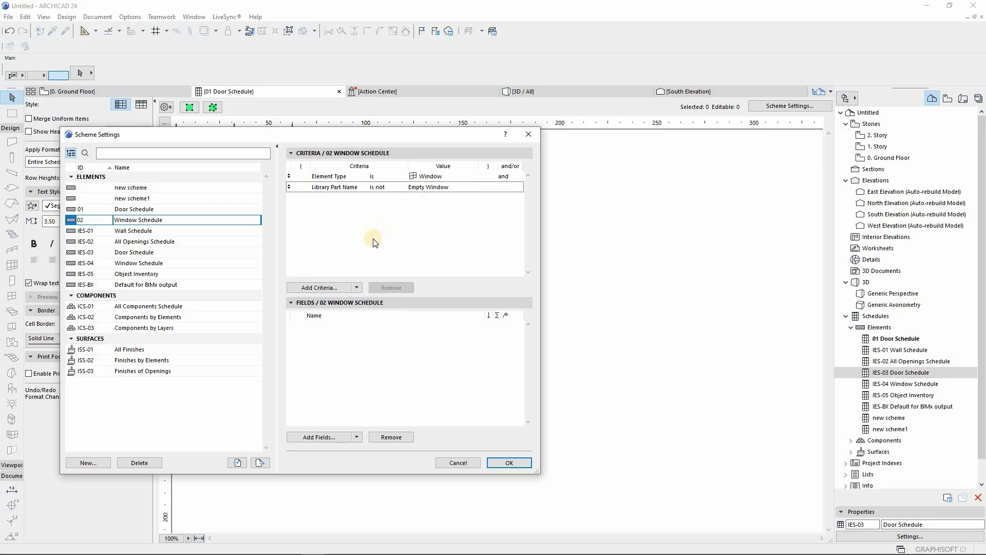
- Search the available fields for "elem" and add Hotlink and Element ID to the window schedule's fields
{"action": "left_click", "coordinate": [325, 436]}
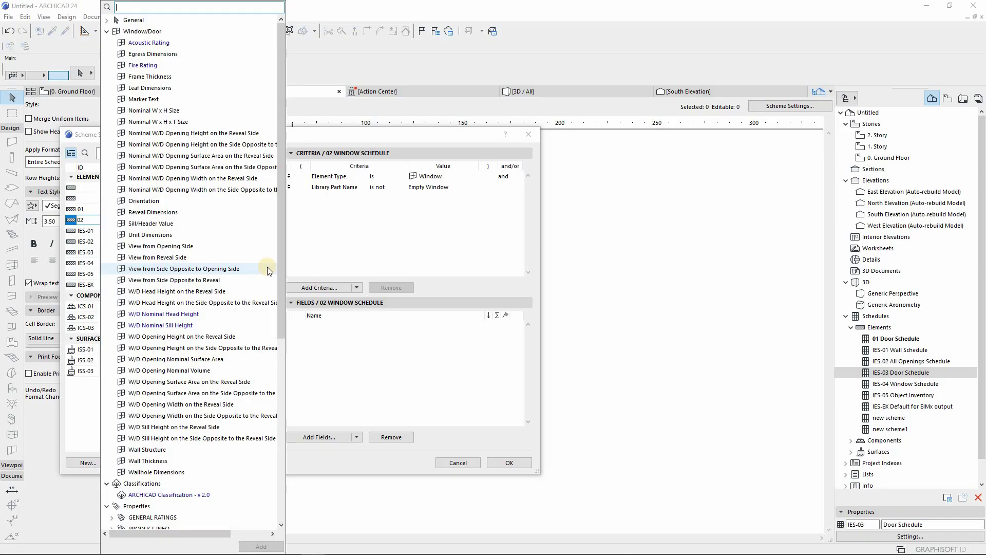
{"action": "type", "text": "elem"}
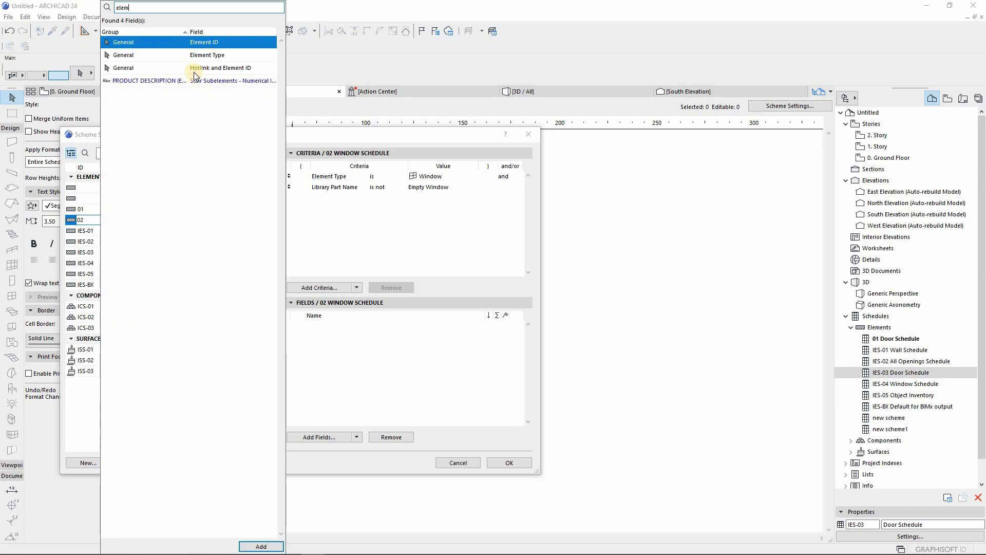
{"action": "left_click", "coordinate": [193, 68]}
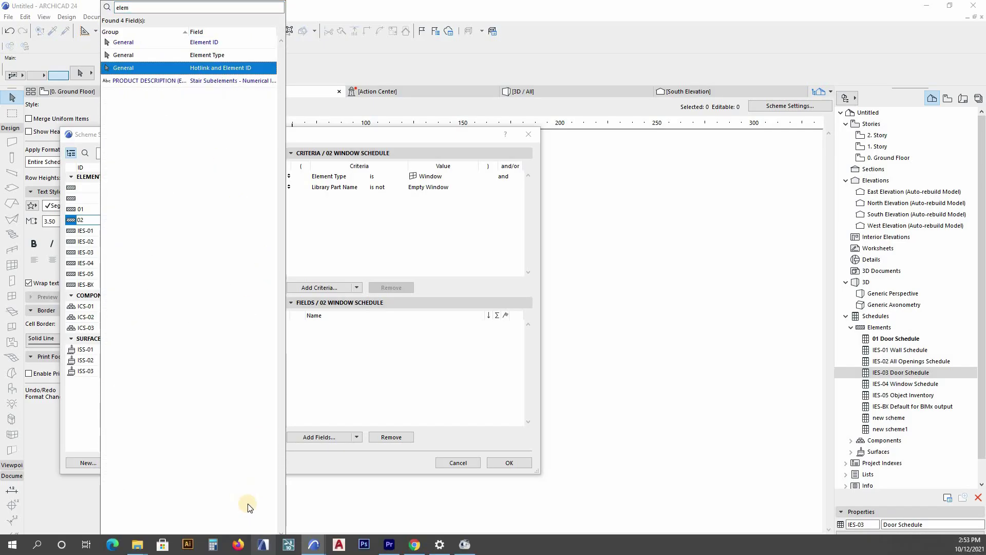
{"action": "left_click", "coordinate": [261, 546]}
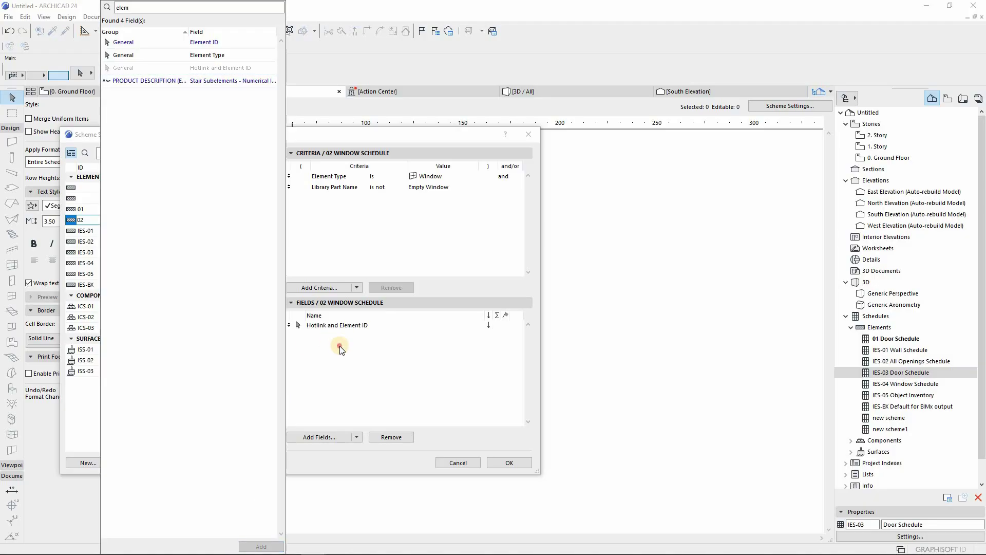
{"action": "left_click", "coordinate": [340, 348]}
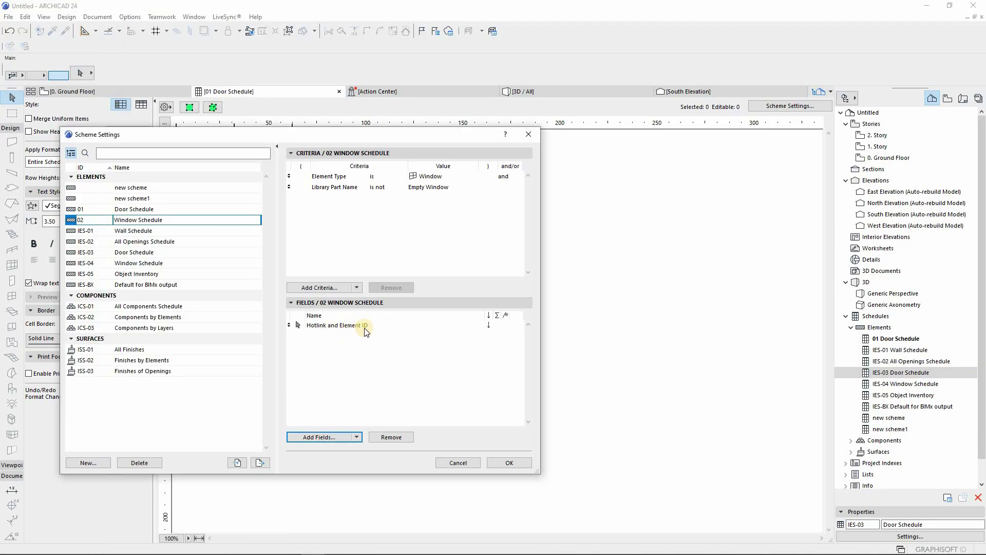
- Add the Window/Door field View from Opening Side to the window schedule's fields
{"action": "left_click", "coordinate": [314, 439]}
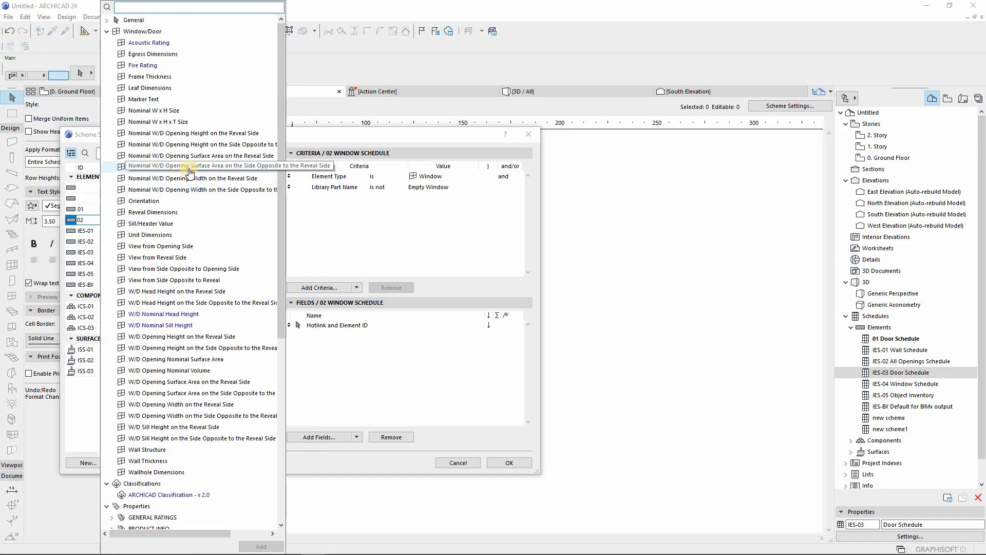
{"action": "left_click", "coordinate": [176, 249]}
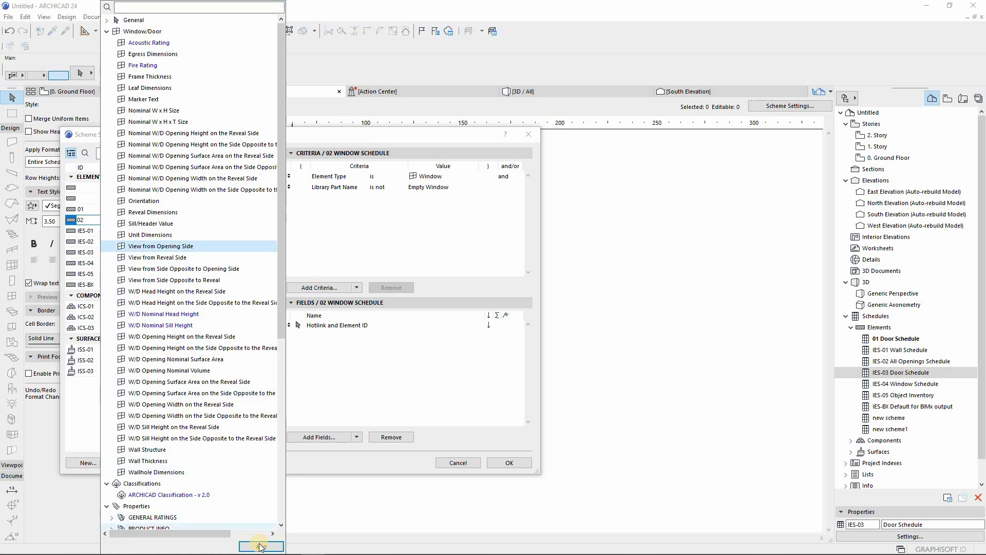
{"action": "key", "text": "Return"}
{"action": "left_click", "coordinate": [323, 438]}
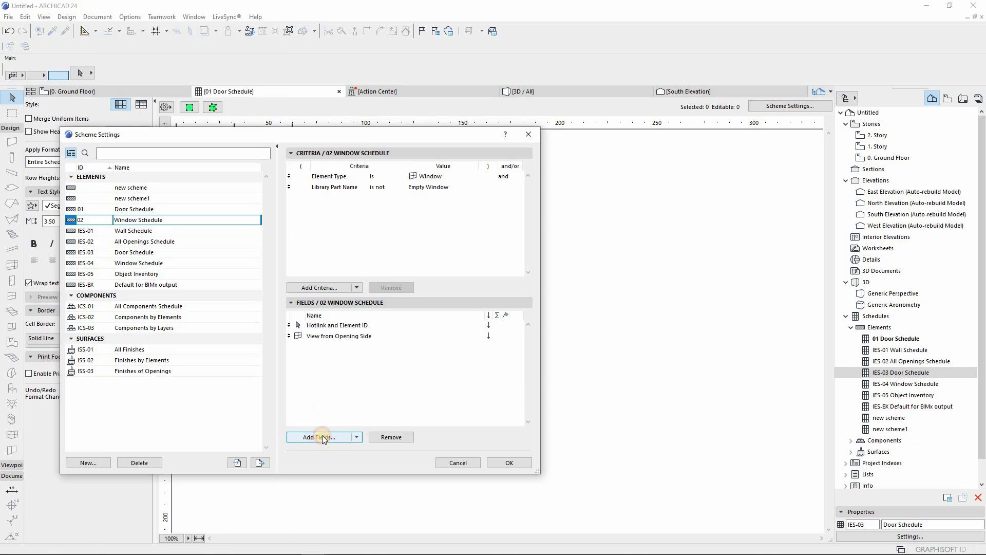
- Add W/D Opening Height on the Reveal Side and W/D Opening Width on the Reveal Side to the window schedule's fields
{"action": "left_click", "coordinate": [322, 437]}
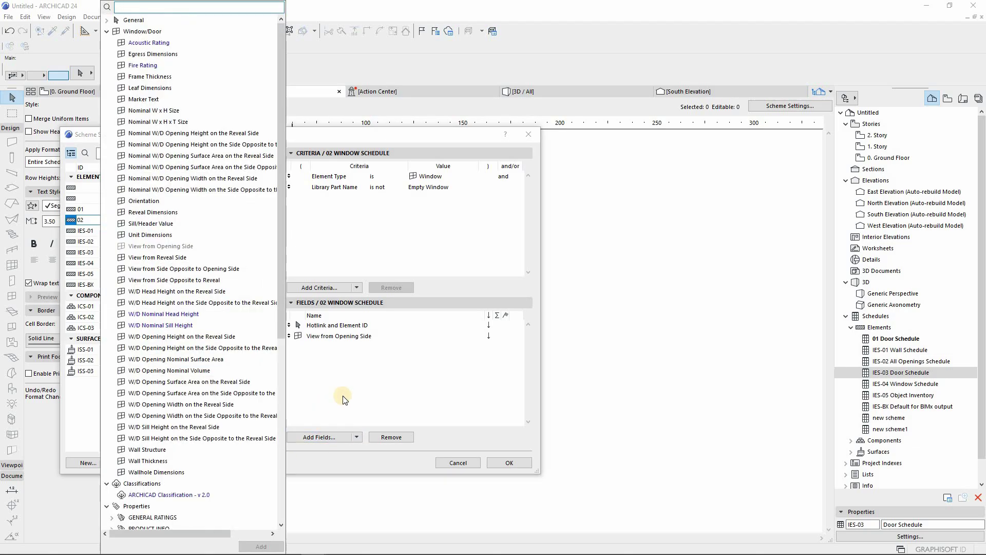
{"action": "left_click", "coordinate": [186, 338]}
{"action": "left_click", "coordinate": [260, 546]}
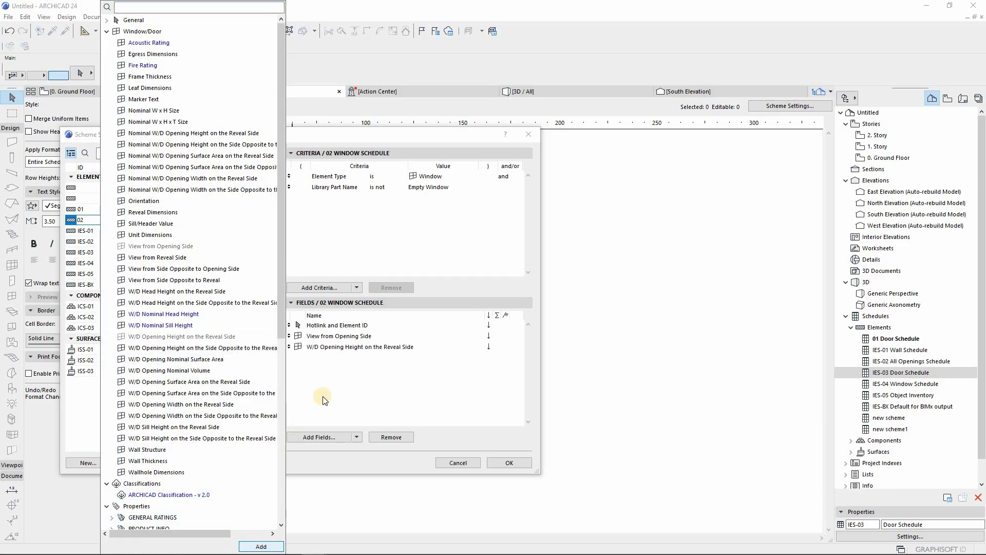
{"action": "left_click", "coordinate": [323, 438]}
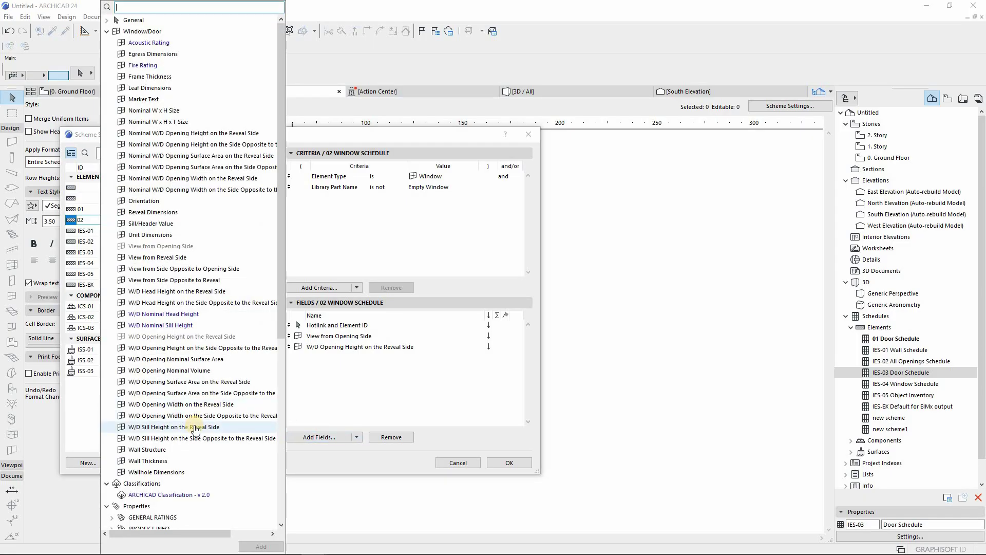
{"action": "left_click", "coordinate": [194, 404]}
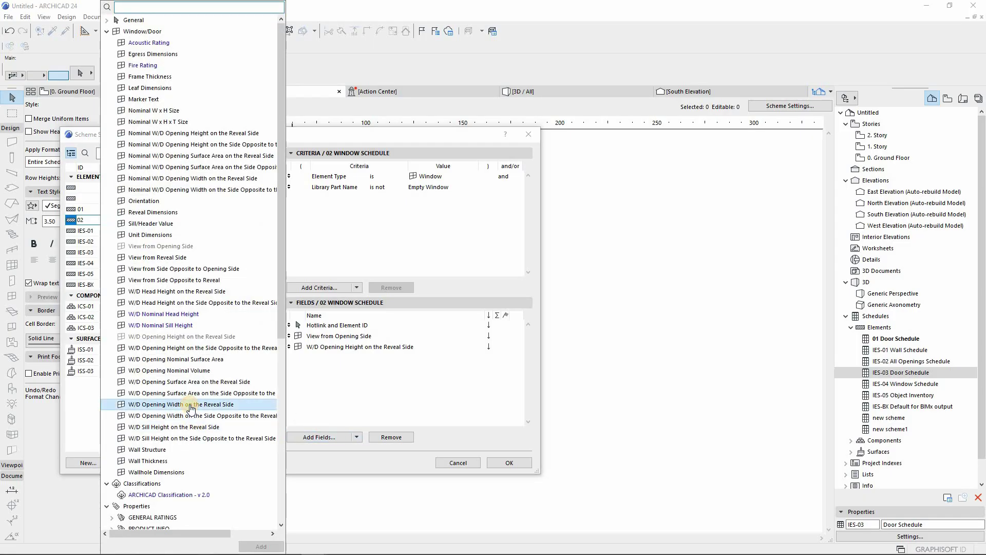
{"action": "left_click", "coordinate": [257, 548]}
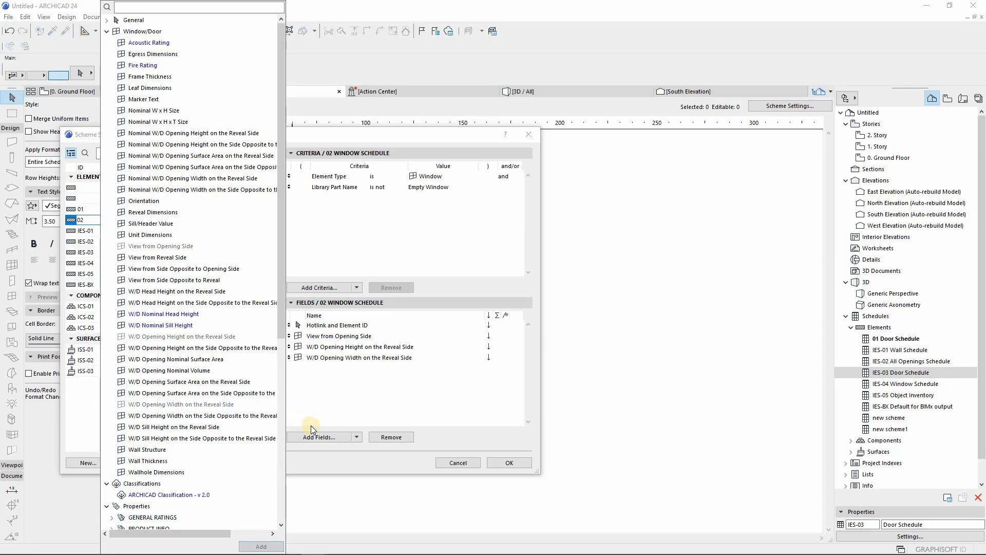
- Search the available fields for "quantity", add Quantity to the window schedule, and accept the scheme settings
{"action": "left_click", "coordinate": [153, 11]}
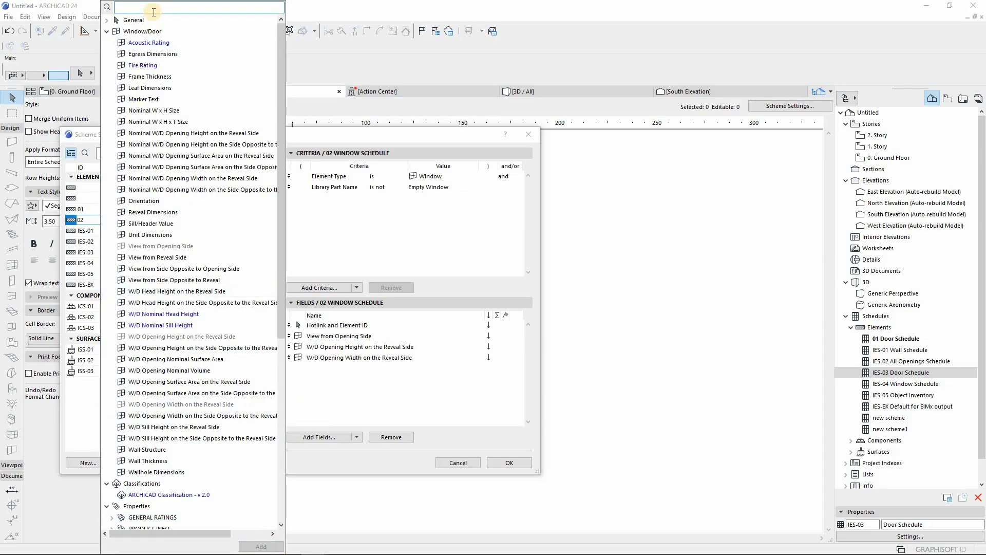
{"action": "type", "text": "quanti"}
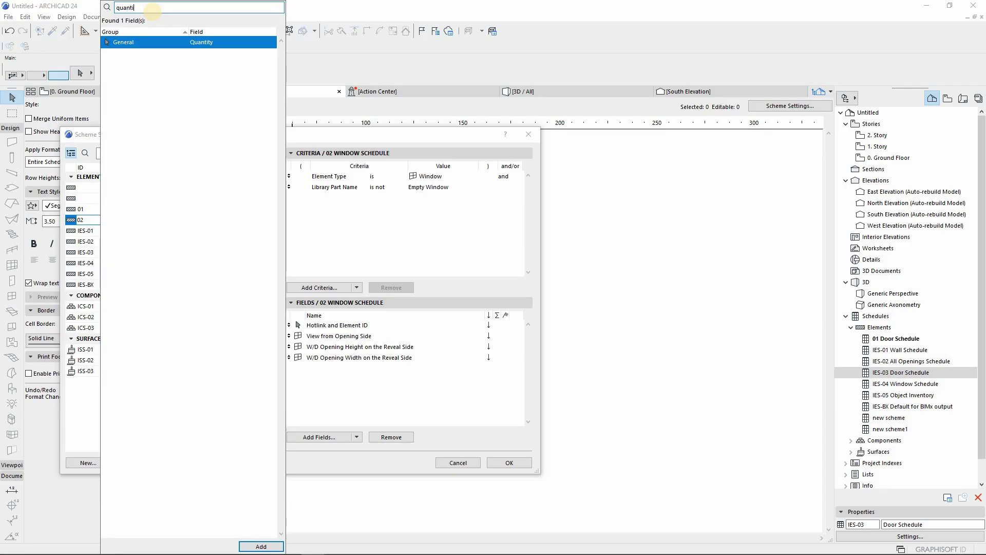
{"action": "type", "text": "ty"}
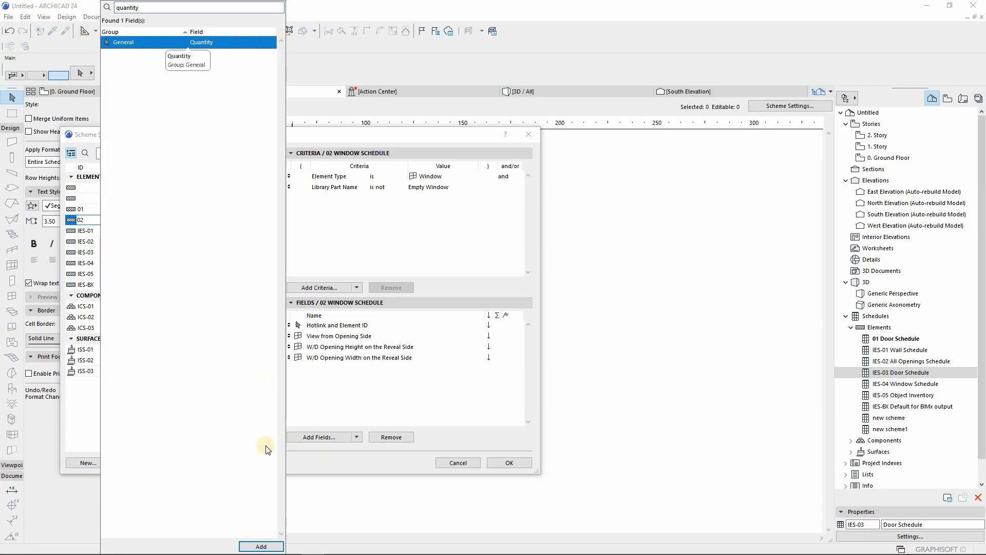
{"action": "left_click", "coordinate": [260, 547]}
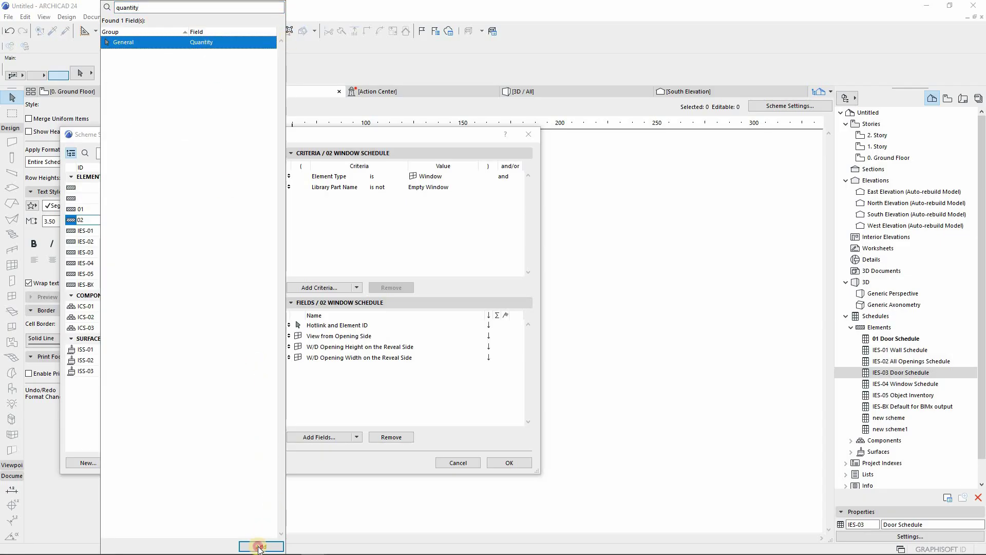
{"action": "left_click", "coordinate": [319, 391]}
{"action": "left_click", "coordinate": [509, 463]}
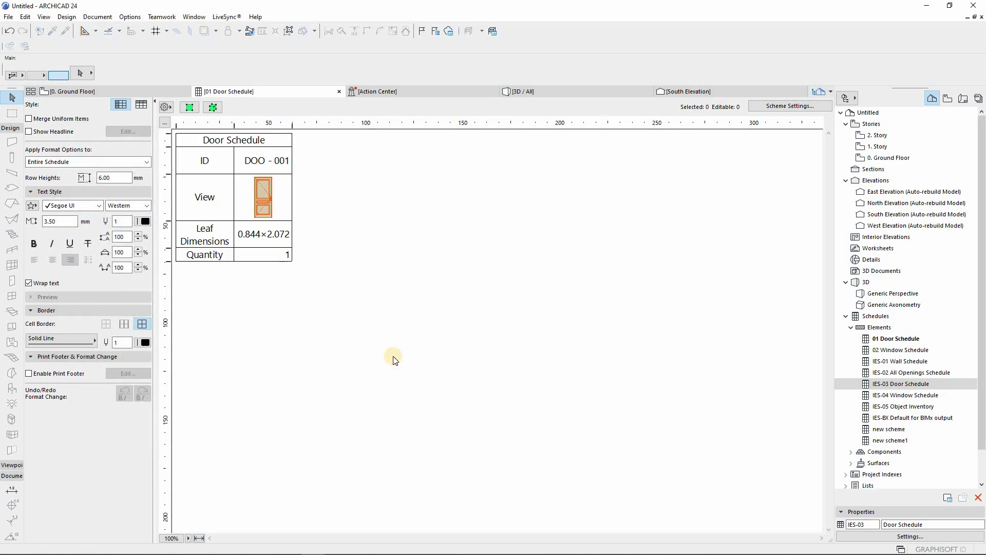
- Open the 02 Window Schedule, lay it out with the windows in columns, and enlarge its rows to fit the labels
{"action": "double_click", "coordinate": [900, 350]}
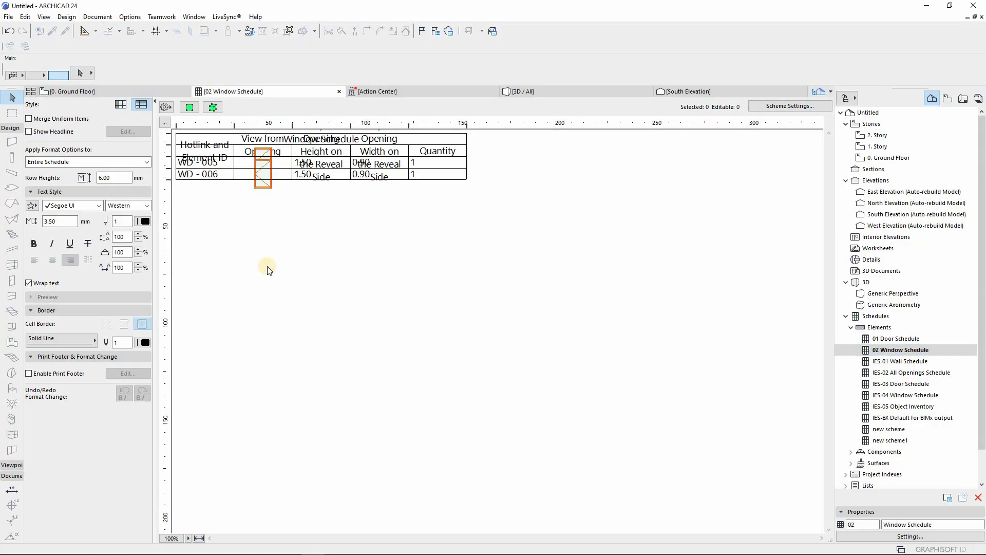
{"action": "left_click", "coordinate": [120, 105]}
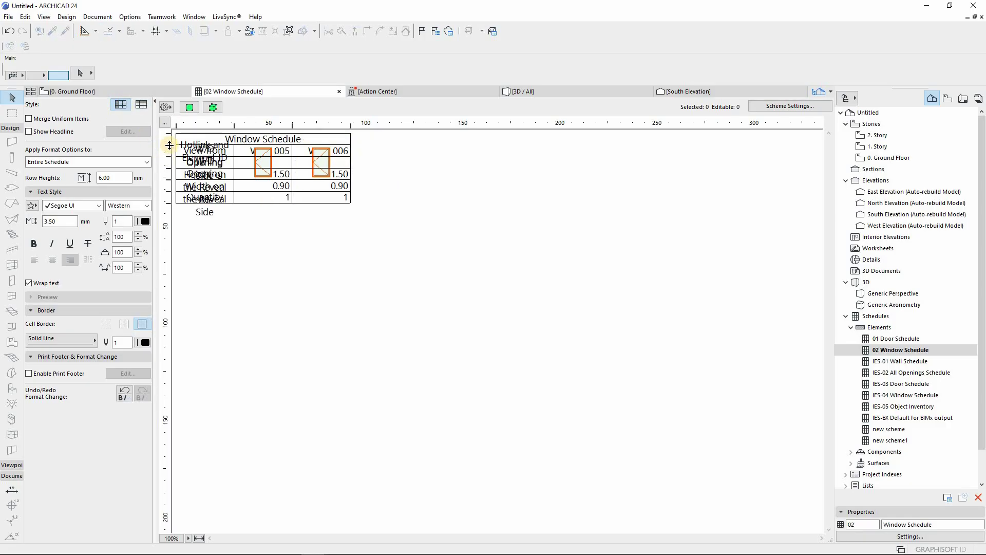
{"action": "left_click_drag", "start_coordinate": [170, 145], "coordinate": [170, 341]}
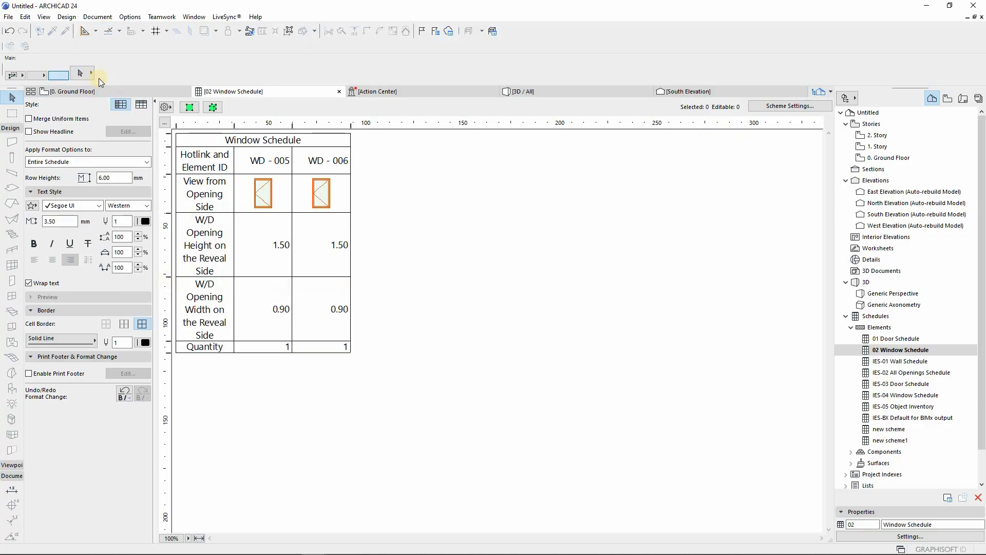
- Try the layout with windows listed in rows, and restore the layout with windows in columns
{"action": "left_click", "coordinate": [119, 105]}
{"action": "left_click", "coordinate": [142, 106]}
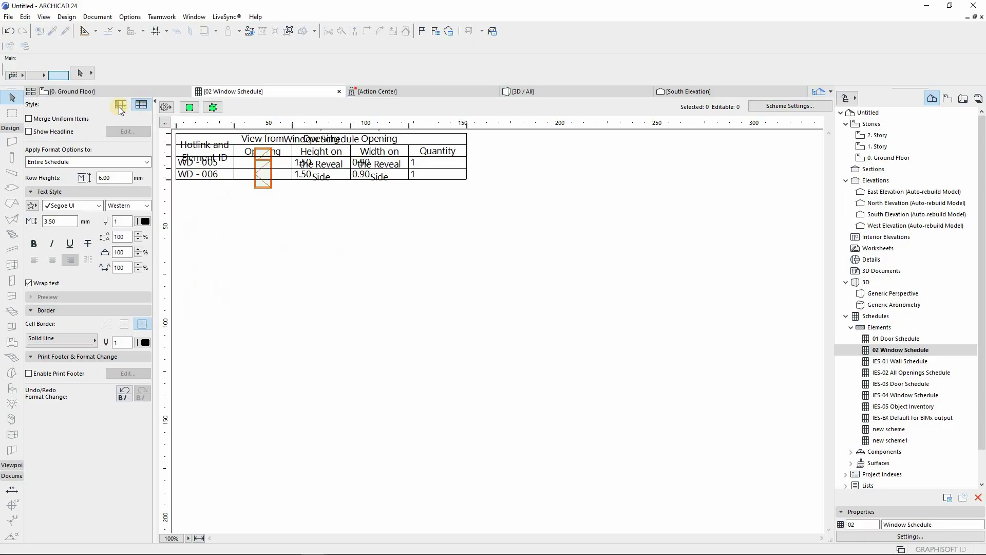
{"action": "left_click", "coordinate": [119, 106]}
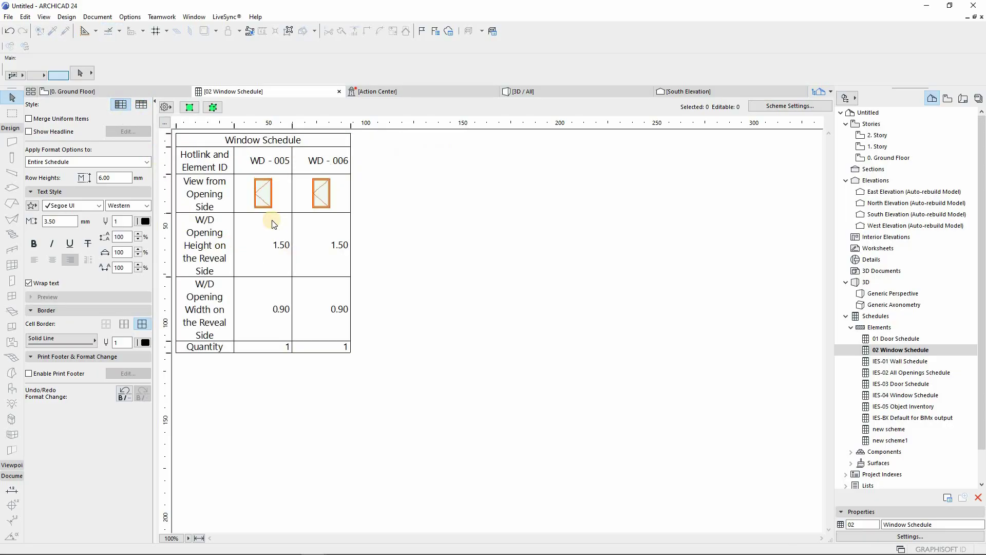
- Shorten the labels of the W/D Opening Width and W/D Opening Height rows to "Width" and "Height"
{"action": "left_click", "coordinate": [217, 335]}
{"action": "left_click_drag", "start_coordinate": [217, 335], "coordinate": [227, 162]}
{"action": "key", "text": "BackSpace"}
{"action": "key", "text": "BackSpace"}
{"action": "left_click", "coordinate": [212, 263]}
{"action": "key", "text": "BackSpace"}
{"action": "left_click", "coordinate": [181, 221]}
{"action": "type", "text": "W/D"}
{"action": "key", "text": "BackSpace"}
{"action": "key", "text": "BackSpace"}
- Shorten the View from Opening Side and Hotlink and Element ID labels to "View" and "ID"
{"action": "left_click", "coordinate": [215, 171]}
{"action": "key", "text": "BackSpace"}
{"action": "key", "text": "BackSpace"}
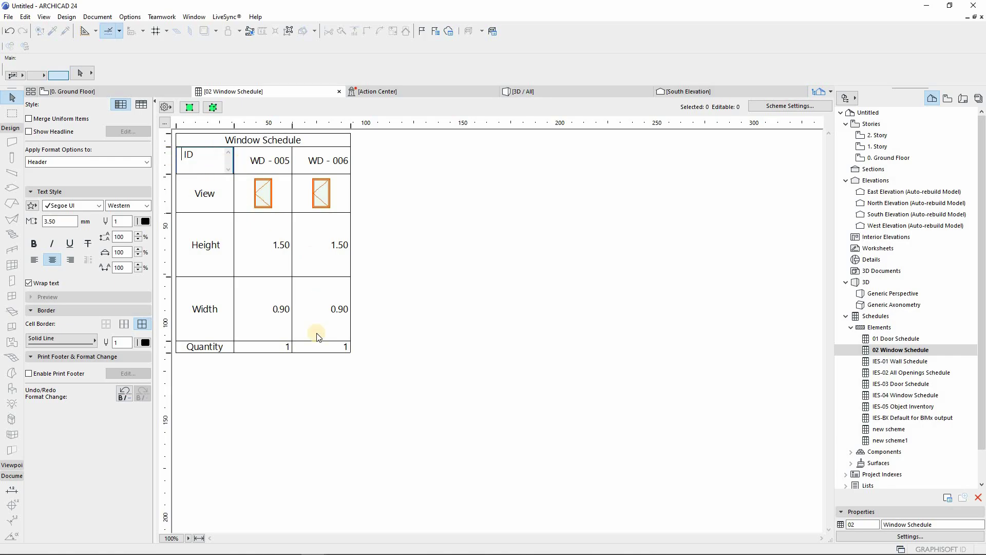
- Reduce the Height and Width rows to single-line height, and review the window schedule's criteria and fields in its scheme settings
{"action": "left_click", "coordinate": [261, 379]}
{"action": "left_click_drag", "start_coordinate": [168, 341], "coordinate": [169, 226]}
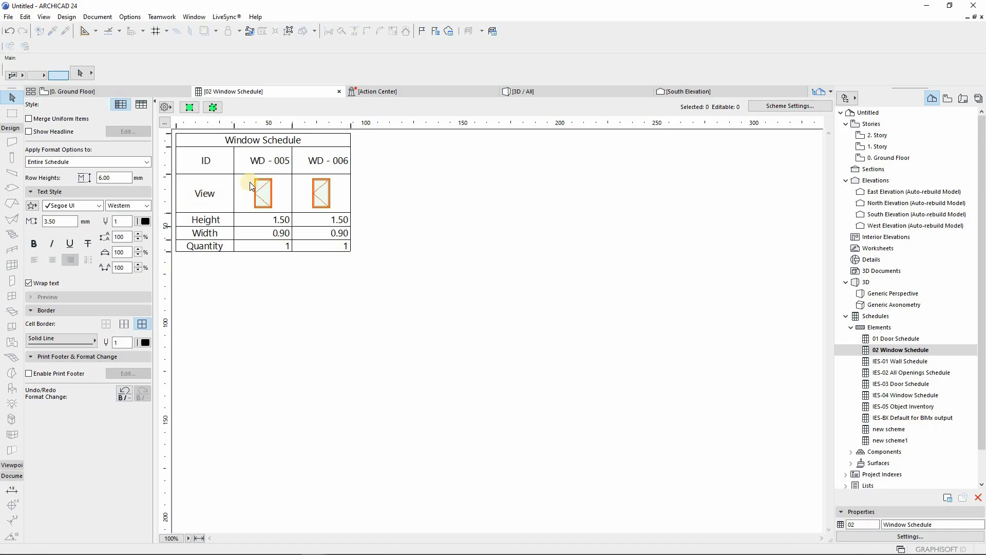
{"action": "left_click", "coordinate": [781, 106]}
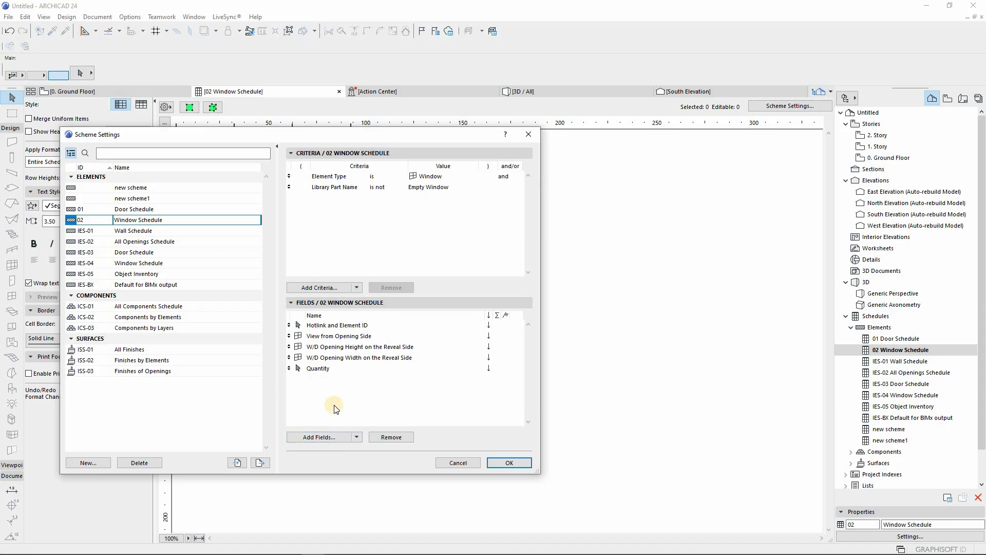
{"action": "left_click", "coordinate": [496, 462]}
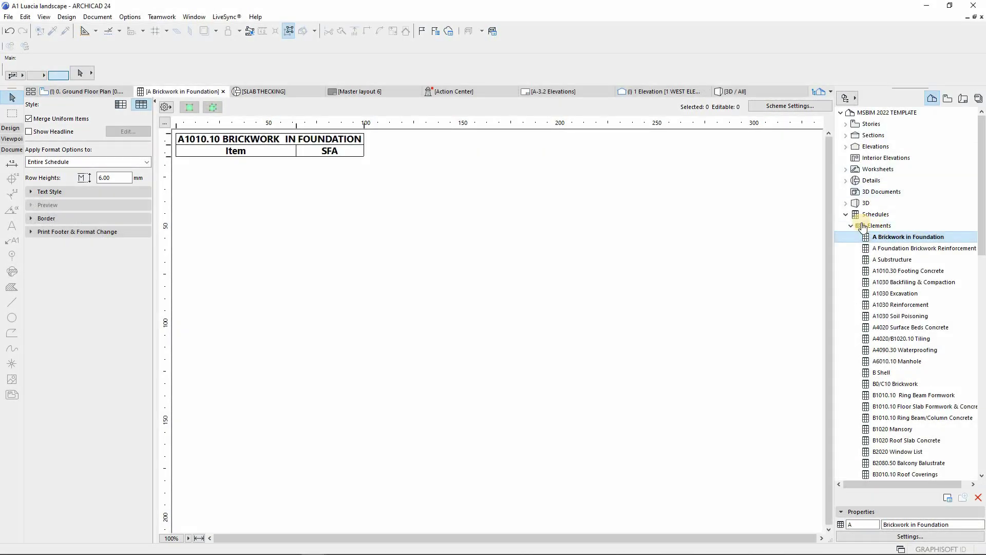
- In the MSBIM 2022 TEMPLATE project, examine the B3010.10 Roof Coverings and C1030 Door Types Legend schedules
{"action": "left_click", "coordinate": [887, 216]}
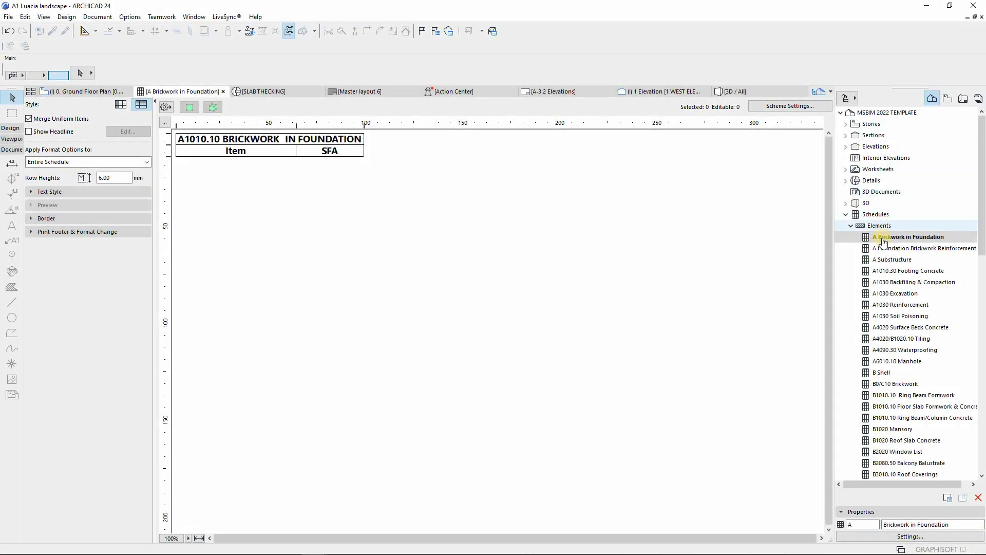
{"action": "scroll", "coordinate": [886, 253], "scroll_direction": "down", "scroll_amount": 4}
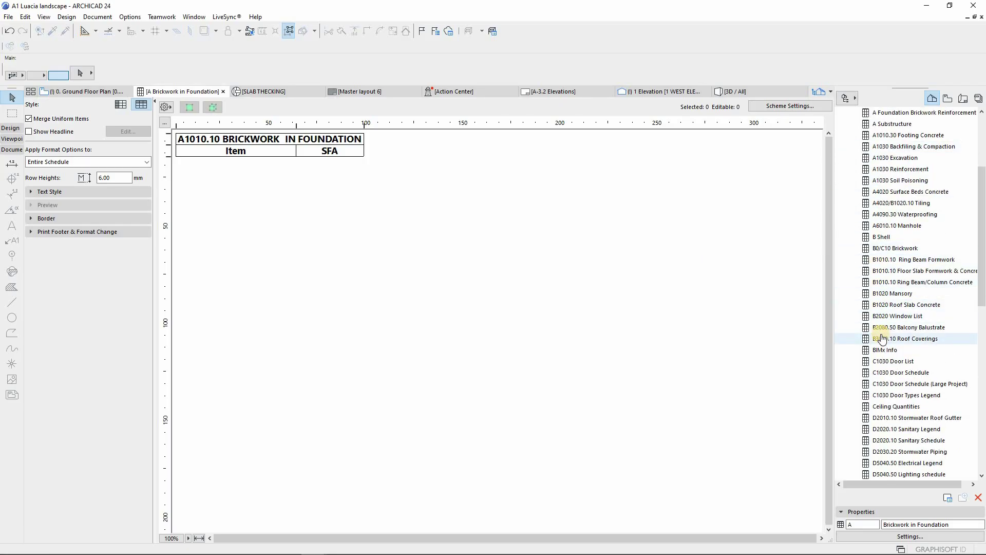
{"action": "double_click", "coordinate": [882, 337]}
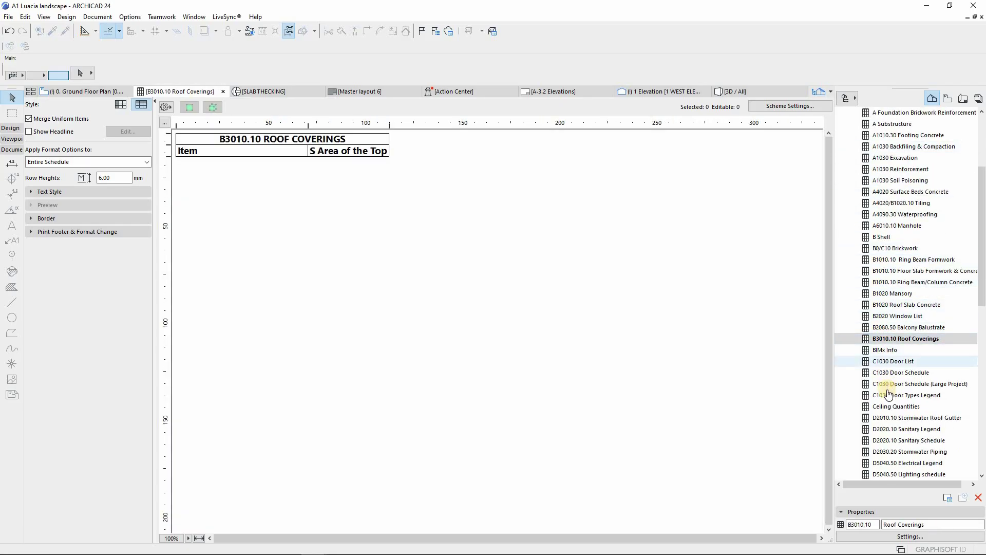
{"action": "left_click", "coordinate": [889, 394]}
{"action": "double_click", "coordinate": [889, 394]}
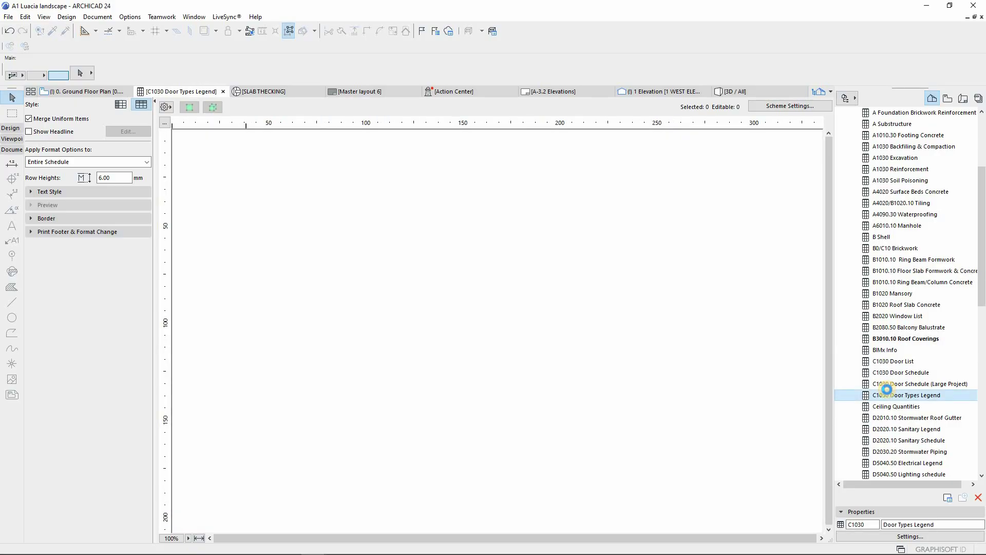
{"action": "scroll", "coordinate": [883, 375], "scroll_direction": "down", "scroll_amount": 4}
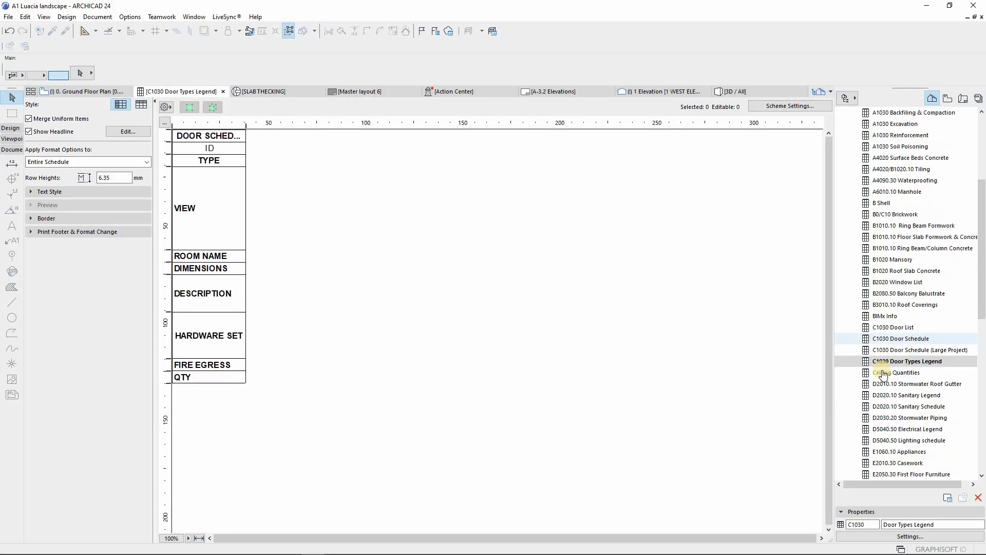
{"action": "scroll", "coordinate": [890, 428], "scroll_direction": "down", "scroll_amount": 3}
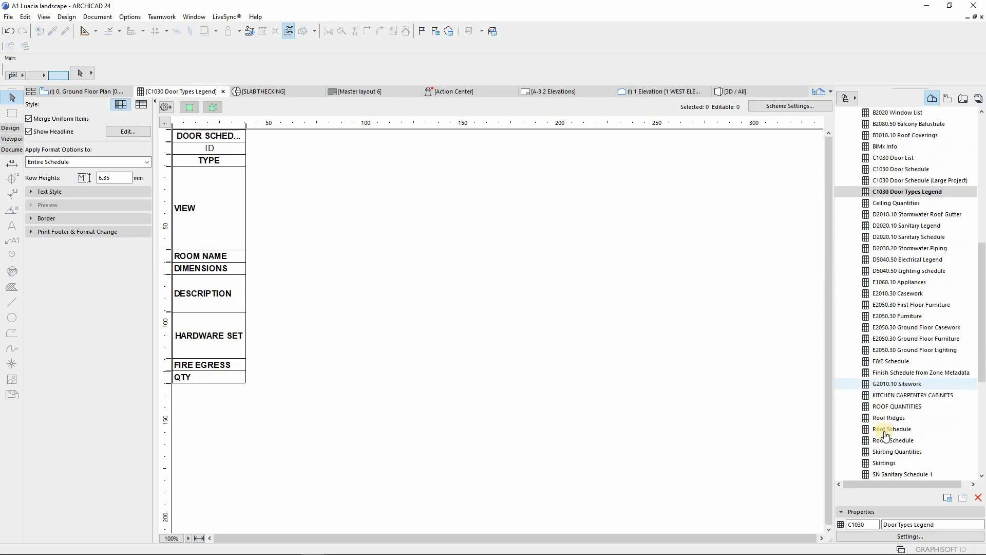
- Examine the Room Schedule, Window Schedule, Window Schedule Detailed and Skirtings schedules in the template project
{"action": "double_click", "coordinate": [885, 407]}
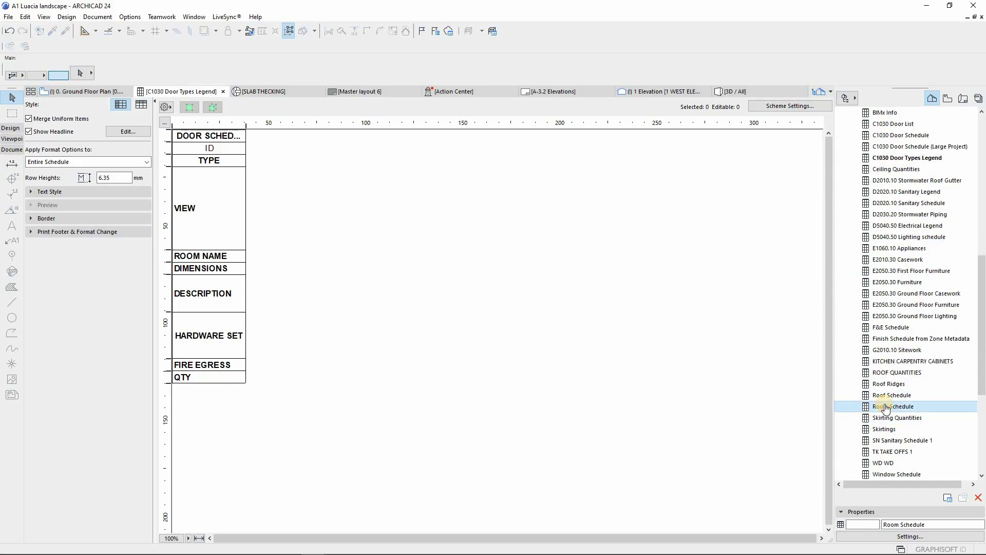
{"action": "scroll", "coordinate": [885, 408], "scroll_direction": "down", "scroll_amount": 3}
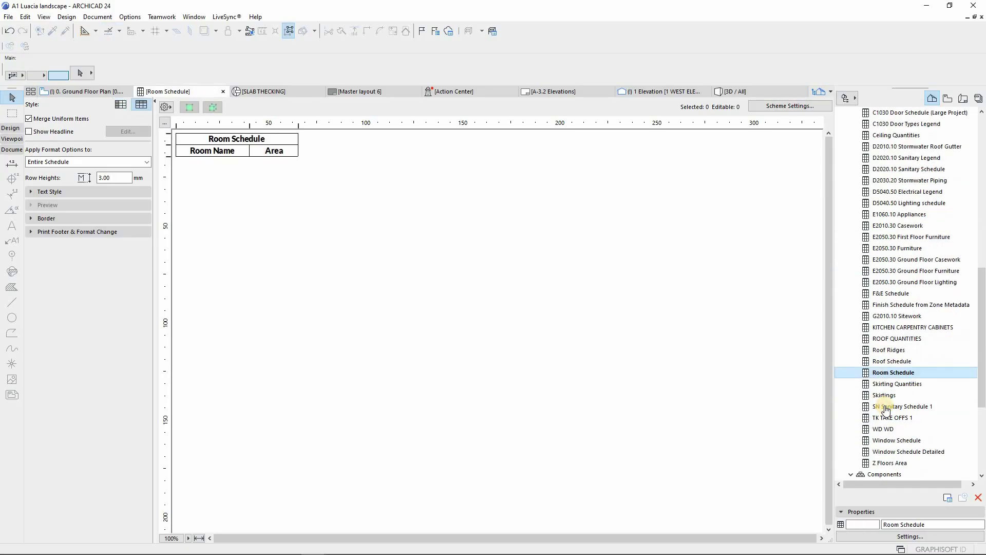
{"action": "left_click", "coordinate": [890, 374]}
{"action": "double_click", "coordinate": [890, 374]}
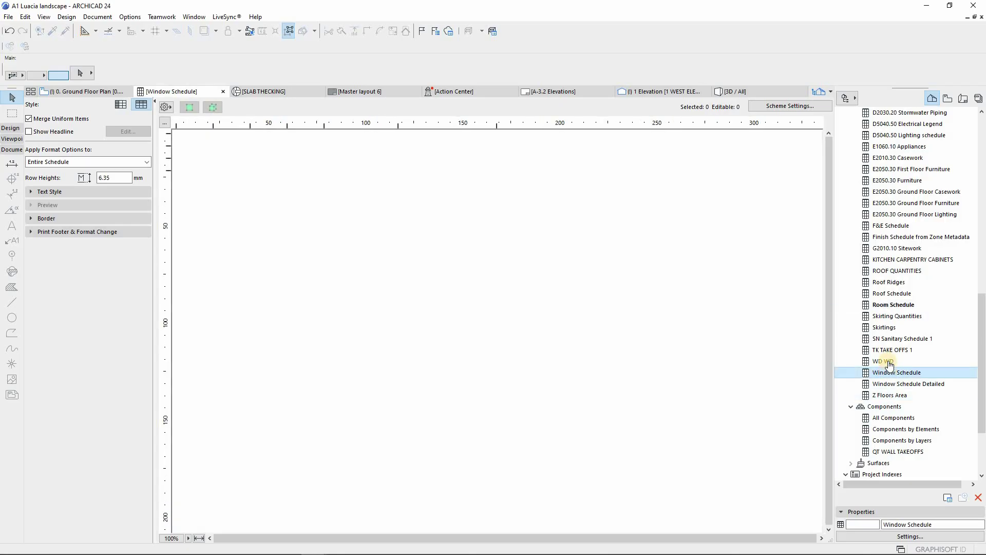
{"action": "left_click", "coordinate": [898, 384]}
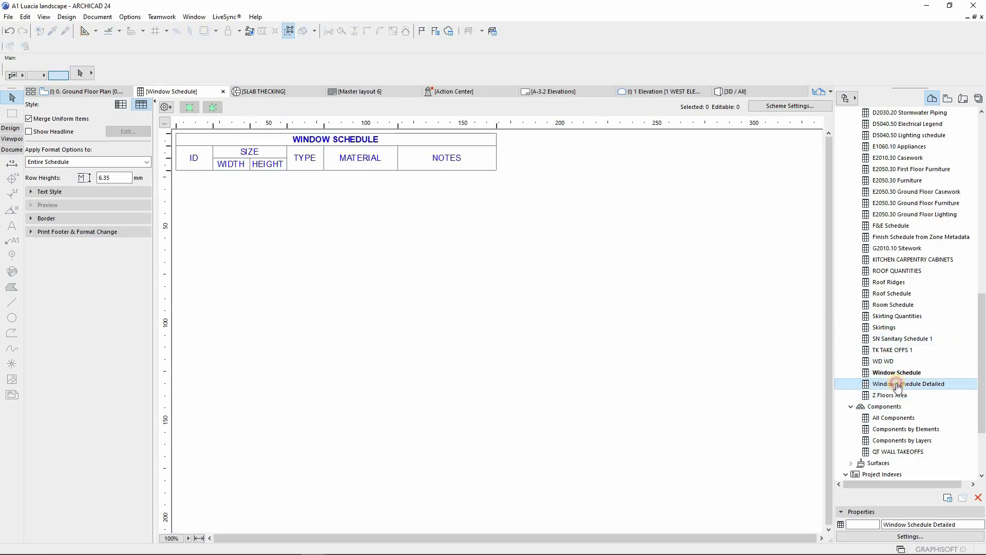
{"action": "double_click", "coordinate": [897, 384]}
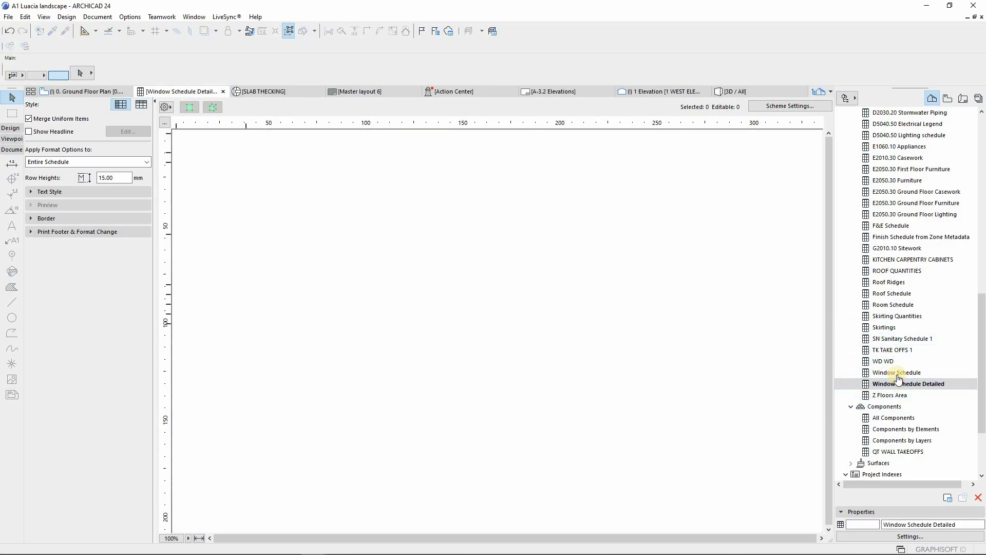
{"action": "left_click", "coordinate": [889, 328]}
{"action": "double_click", "coordinate": [889, 327]}
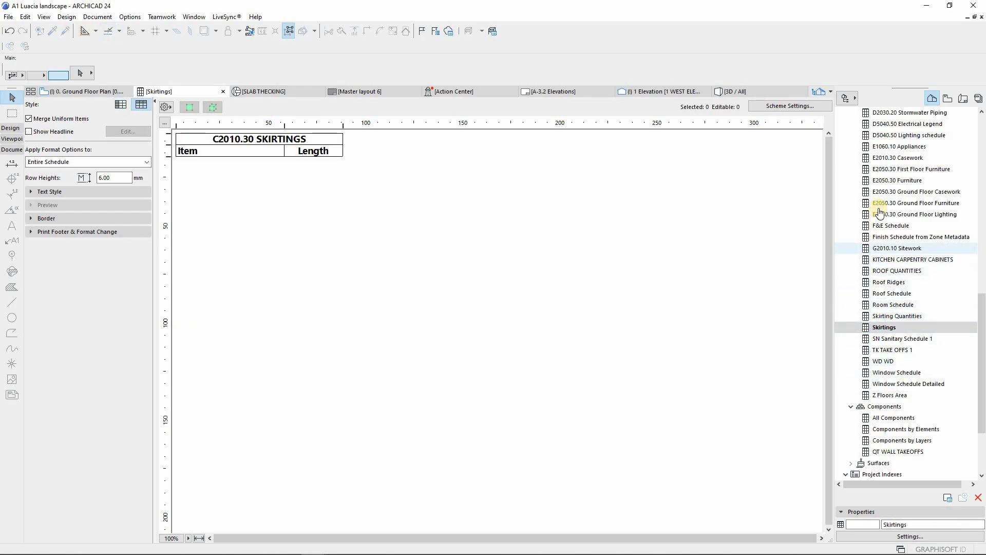
- Reopen the C1030 Door Types Legend schedule to view its layout
{"action": "scroll", "coordinate": [885, 165], "scroll_direction": "up", "scroll_amount": 2}
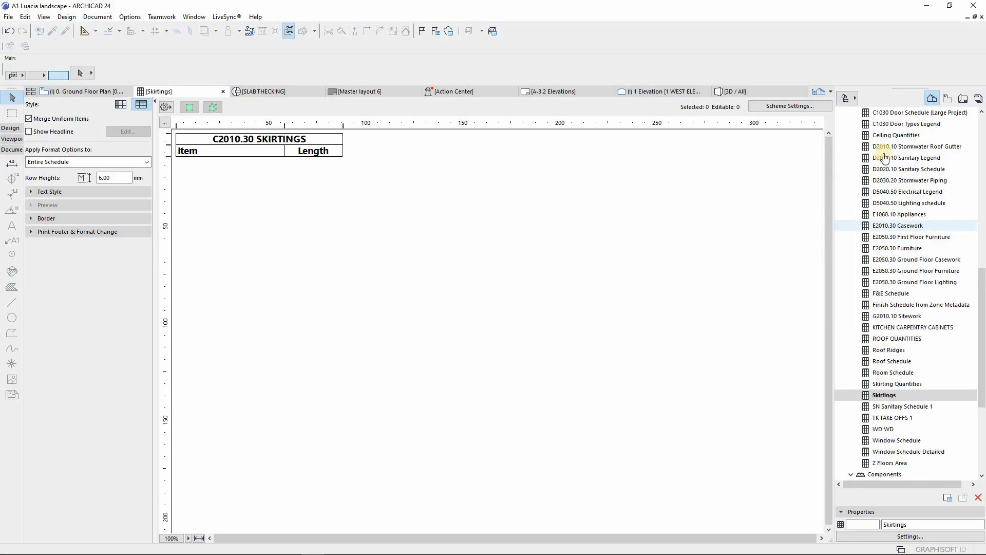
{"action": "left_click", "coordinate": [887, 126]}
{"action": "double_click", "coordinate": [886, 129]}
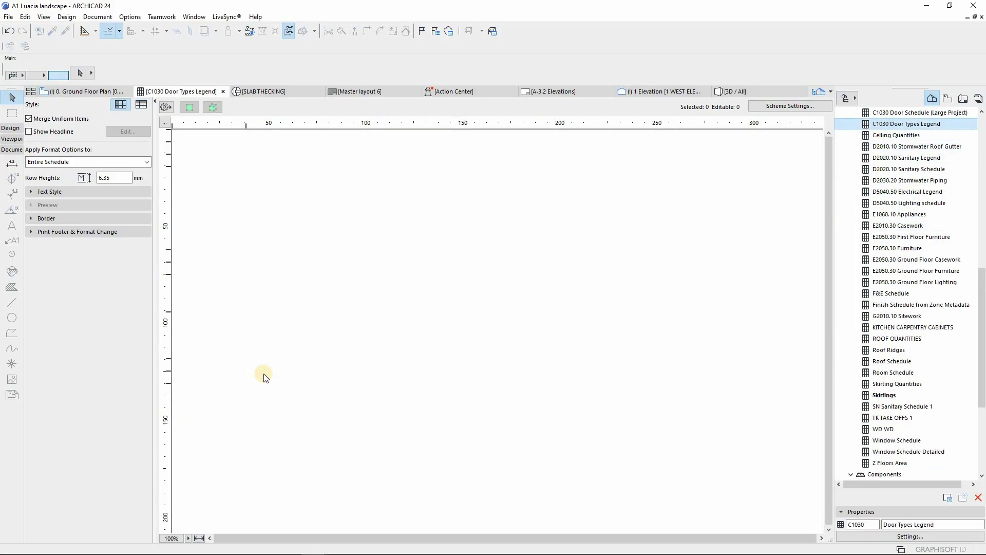